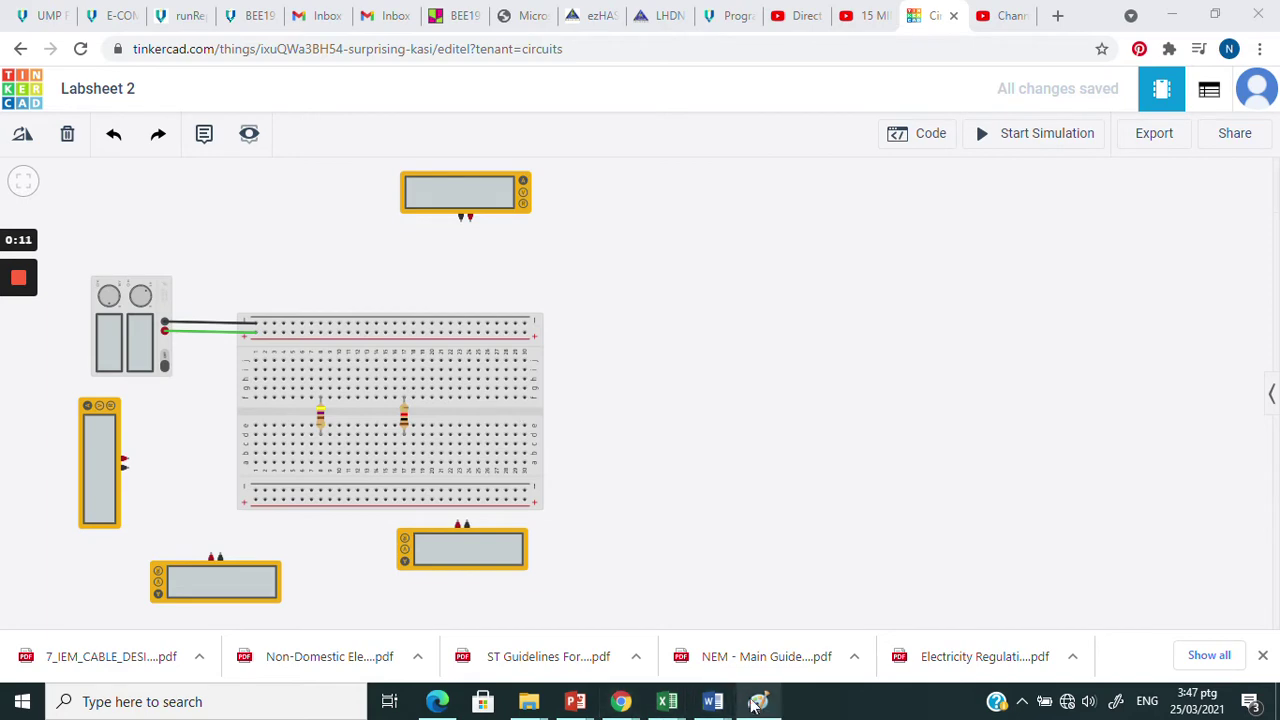
# - Bring forward the Lab 2 Word report showing the hand-inked 5V parallel circuit
pyautogui.moveTo(713, 701)
pyautogui.click(1108, 645)
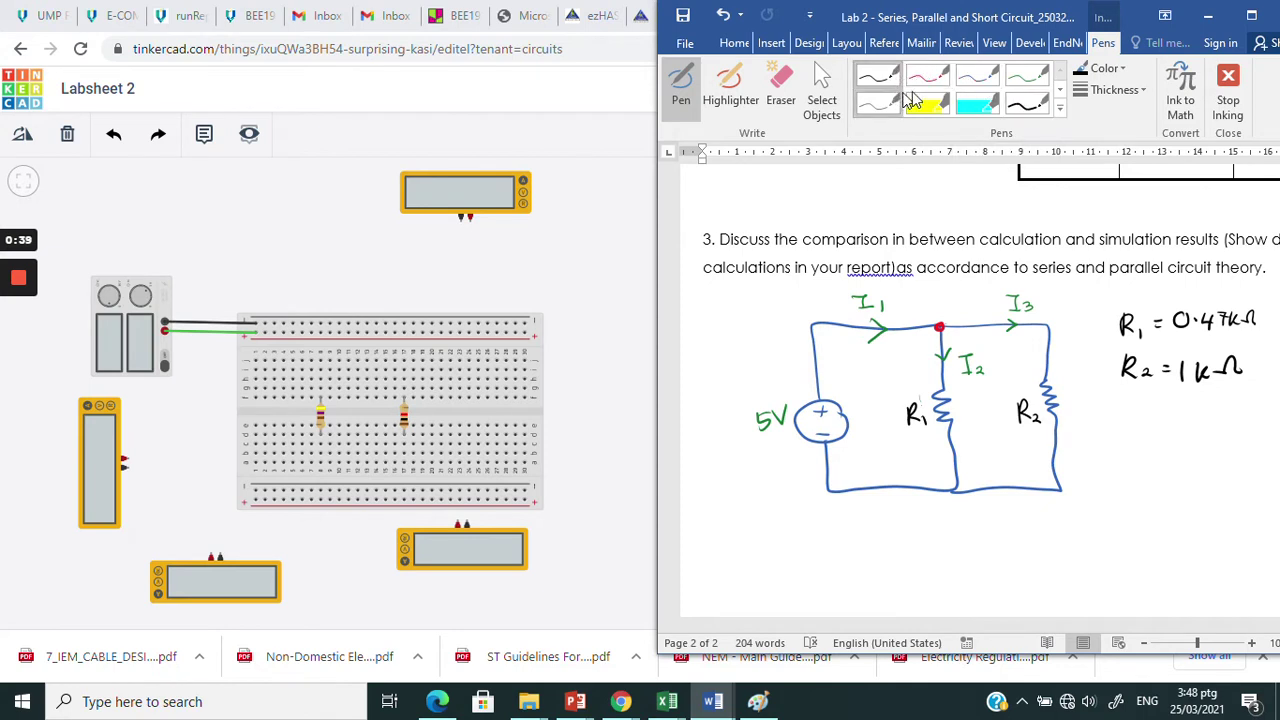
# - Handwrite yellow V1 and V2 labels beside resistors R1 and R2
pyautogui.click(985, 80)
pyautogui.click(1115, 70)
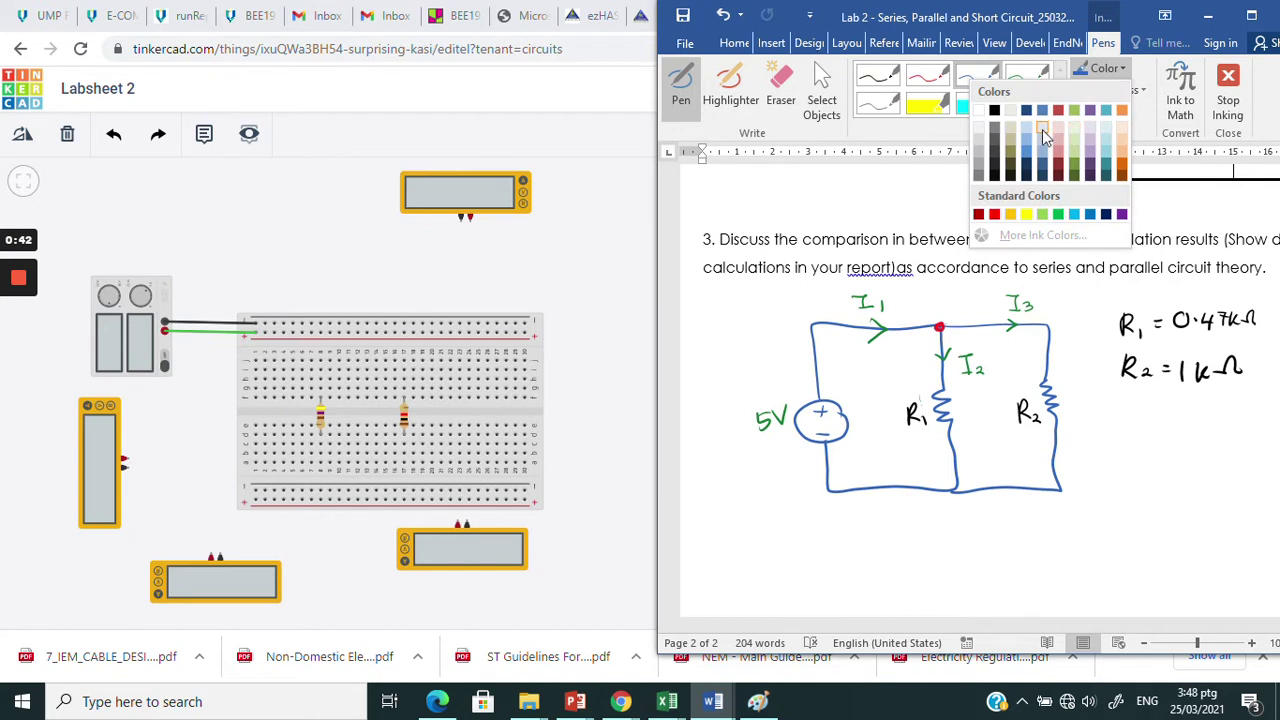
pyautogui.click(1026, 215)
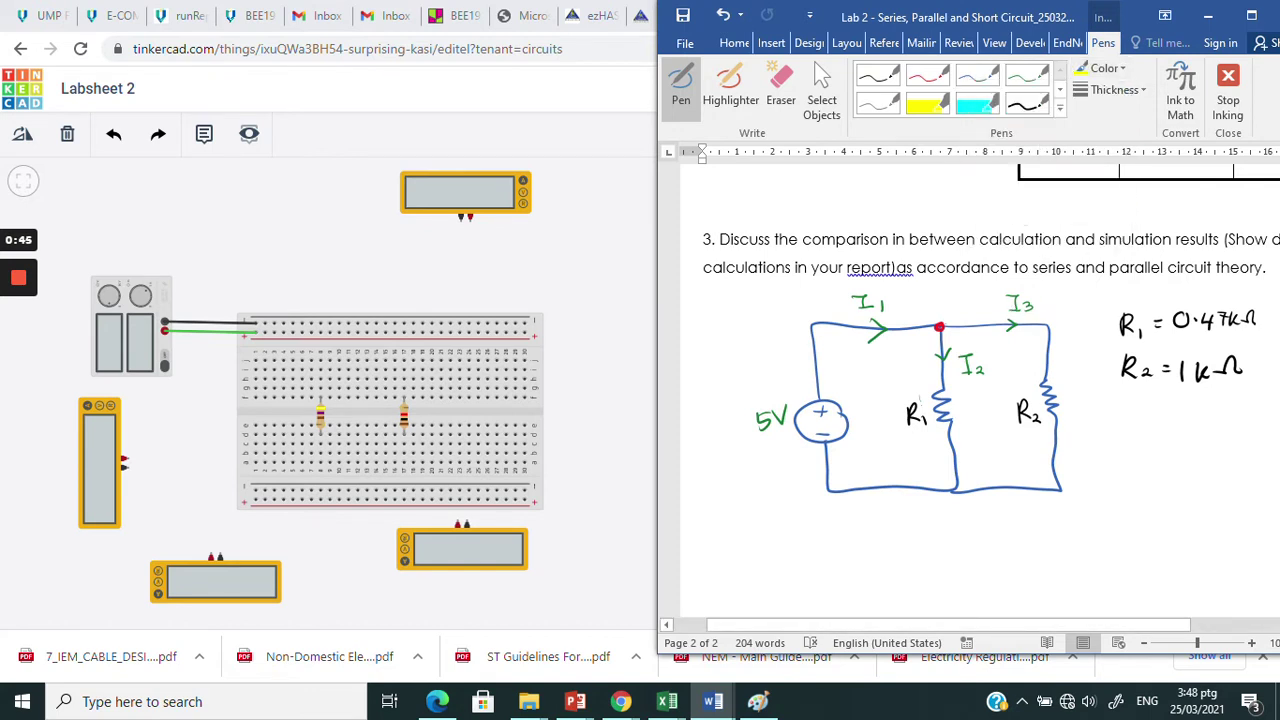
pyautogui.moveTo(962, 402)
pyautogui.mouseDown()
pyautogui.moveTo(966, 391)
pyautogui.moveTo(985, 415)
pyautogui.mouseUp()
pyautogui.moveTo(1068, 400); pyautogui.dragTo(1083, 398)
pyautogui.moveTo(1086, 401); pyautogui.dragTo(1097, 411)
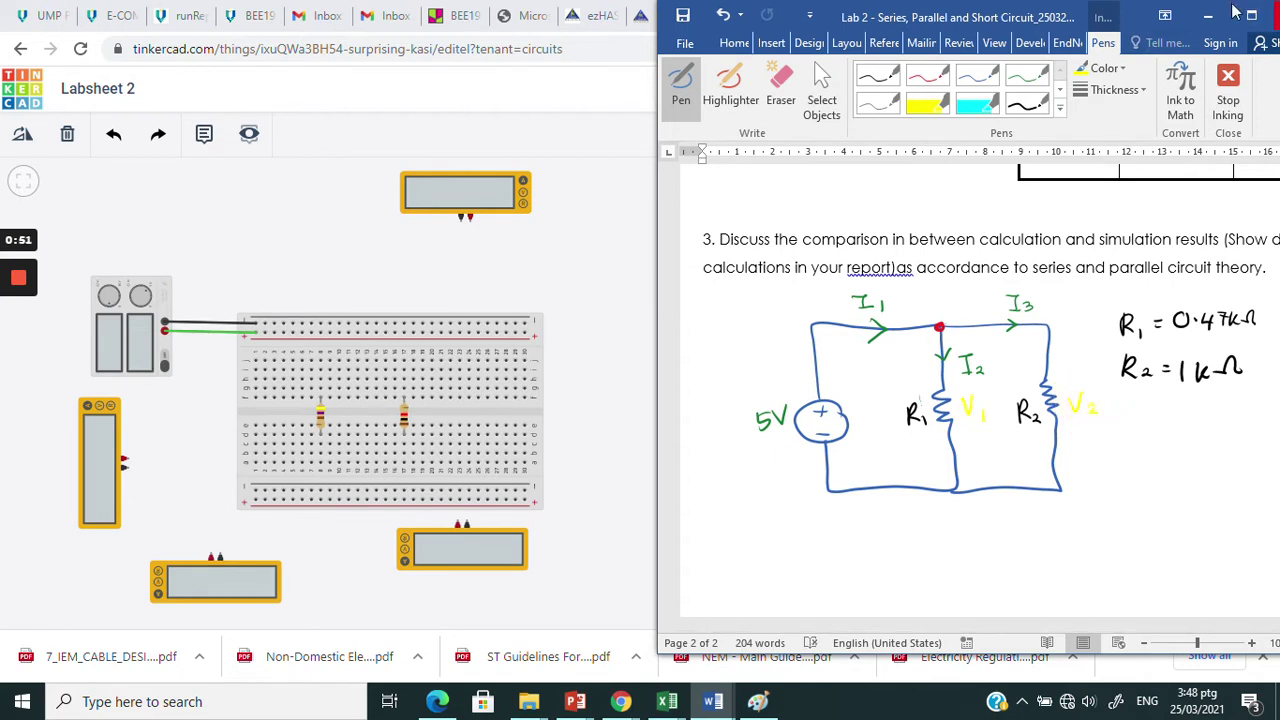
pyautogui.click(933, 84)
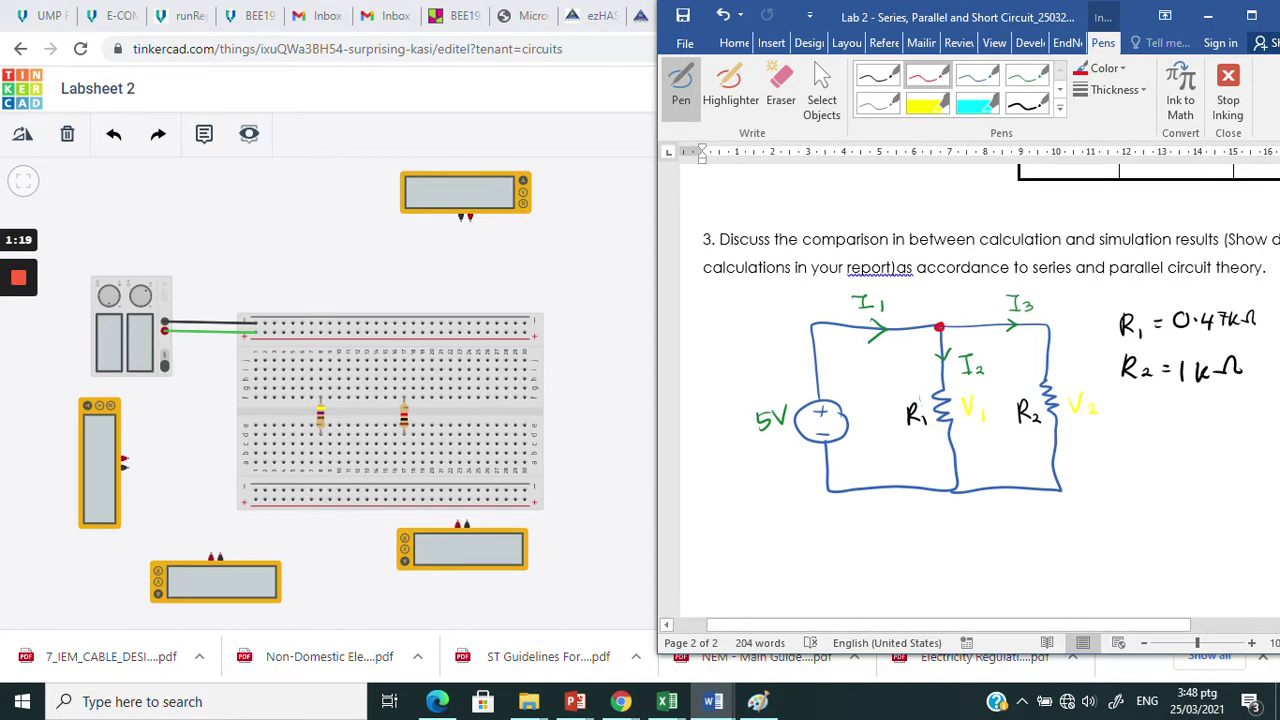
# - Handwrite the red heading 'Parallel connection' under the resistor values
pyautogui.moveTo(1121, 456); pyautogui.dragTo(1122, 438)
pyautogui.moveTo(1122, 438); pyautogui.dragTo(1157, 446)
pyautogui.moveTo(1166, 445); pyautogui.dragTo(1172, 453)
pyautogui.moveTo(1178, 432); pyautogui.dragTo(1189, 452)
pyautogui.moveTo(1193, 447); pyautogui.dragTo(1279, 438)
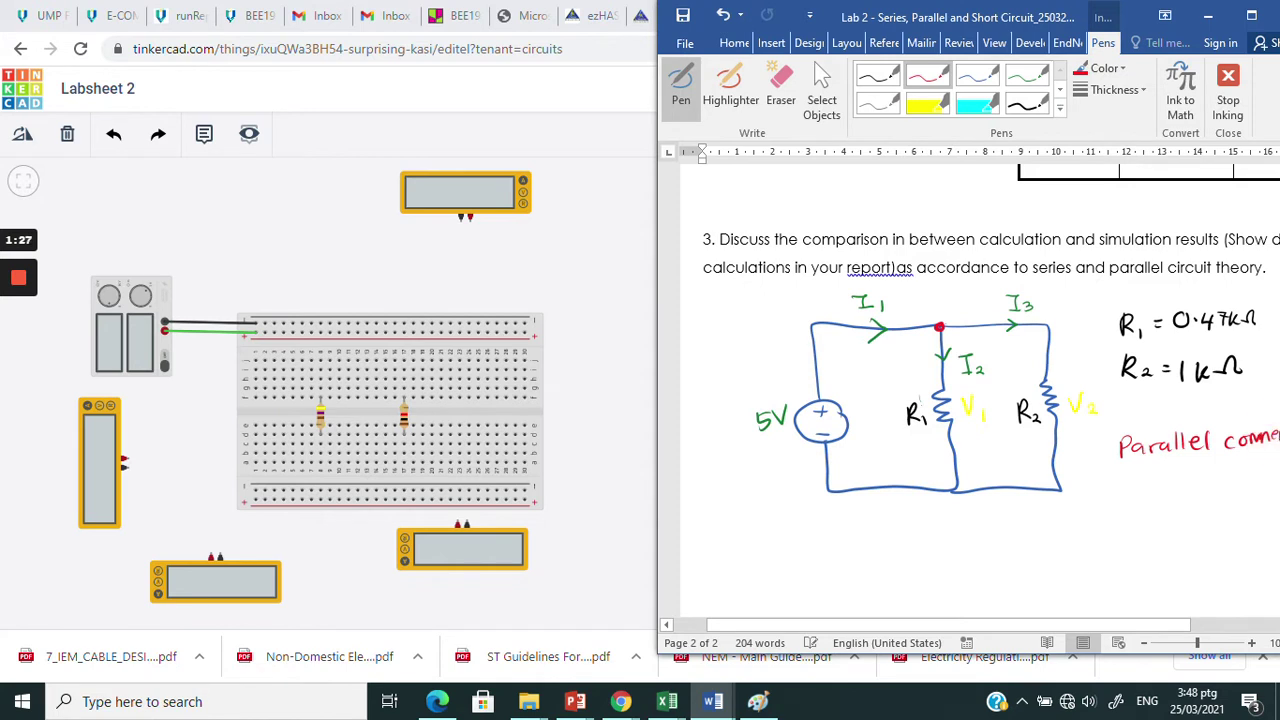
# - Write the red equation V1 = V2 = VT below the heading
pyautogui.moveTo(1118, 479)
pyautogui.mouseDown()
pyautogui.moveTo(1145, 492)
pyautogui.moveTo(1197, 477)
pyautogui.moveTo(1216, 487)
pyautogui.mouseUp()
pyautogui.moveTo(1222, 478); pyautogui.dragTo(1232, 478)
pyautogui.moveTo(1222, 484)
pyautogui.mouseDown()
pyautogui.moveTo(1257, 462)
pyautogui.moveTo(1269, 471)
pyautogui.mouseUp()
pyautogui.moveTo(1263, 472); pyautogui.dragTo(1263, 487)
# - Write the red equation I1 = I2 + I3 and start circling the I1 label
pyautogui.moveTo(1116, 521); pyautogui.dragTo(1136, 520)
pyautogui.moveTo(1126, 521); pyautogui.dragTo(1126, 540)
pyautogui.moveTo(1116, 540)
pyautogui.mouseDown()
pyautogui.moveTo(1147, 545)
pyautogui.moveTo(1178, 526)
pyautogui.mouseUp()
pyautogui.moveTo(1165, 533); pyautogui.dragTo(1200, 519)
pyautogui.moveTo(1196, 520)
pyautogui.mouseDown()
pyautogui.moveTo(1196, 536)
pyautogui.moveTo(1214, 540)
pyautogui.moveTo(1263, 510)
pyautogui.mouseUp()
pyautogui.moveTo(1256, 511)
pyautogui.mouseDown()
pyautogui.moveTo(1256, 541)
pyautogui.moveTo(1273, 520)
pyautogui.moveTo(1266, 528)
pyautogui.mouseUp()
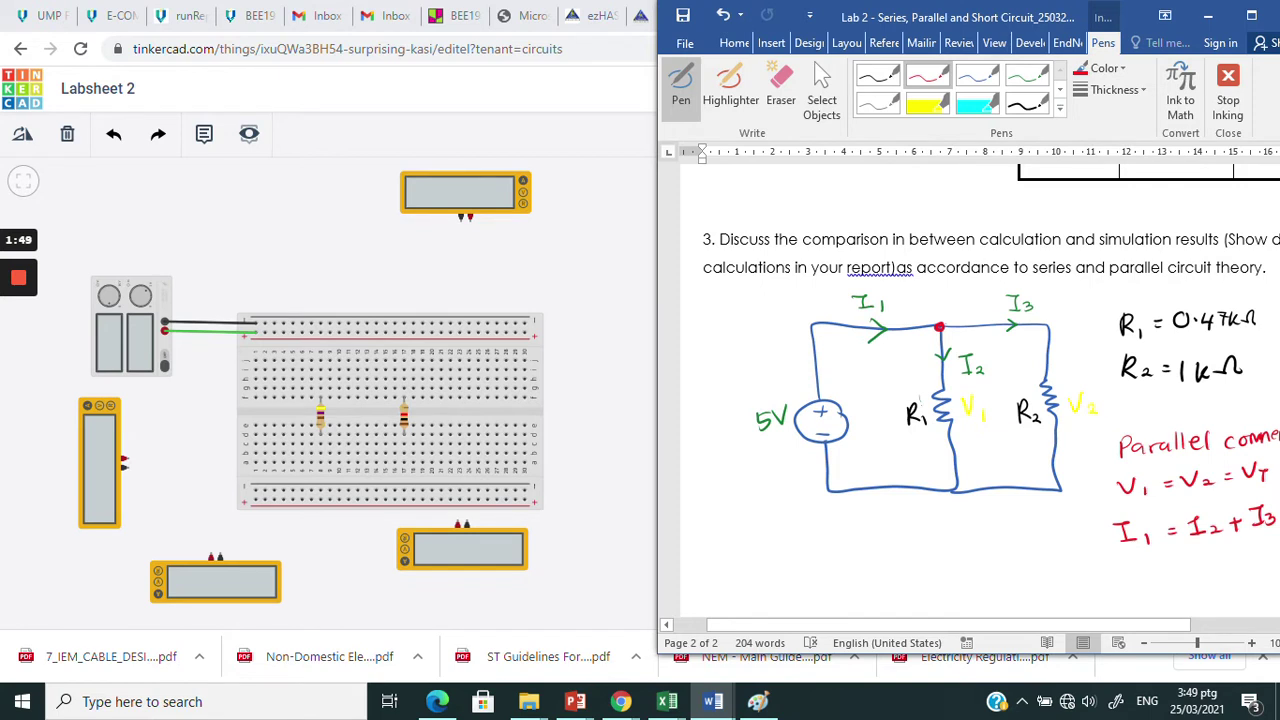
pyautogui.moveTo(840, 296)
pyautogui.mouseDown()
pyautogui.moveTo(857, 320)
pyautogui.moveTo(886, 300)
pyautogui.moveTo(850, 288)
pyautogui.mouseUp()
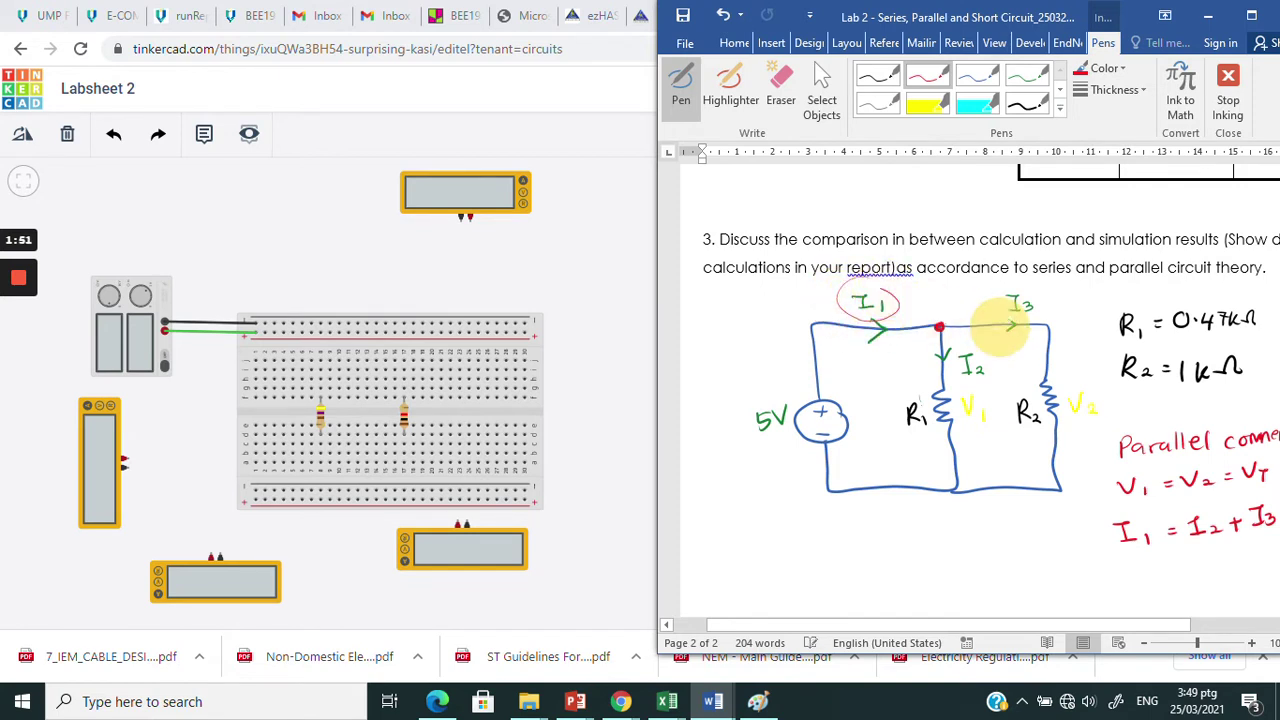
# - Circle I3 and I2 in red and draw junction arrows toward I3 and I2
pyautogui.moveTo(1008, 288)
pyautogui.mouseDown()
pyautogui.moveTo(1003, 299)
pyautogui.moveTo(1047, 300)
pyautogui.moveTo(1012, 286)
pyautogui.mouseUp()
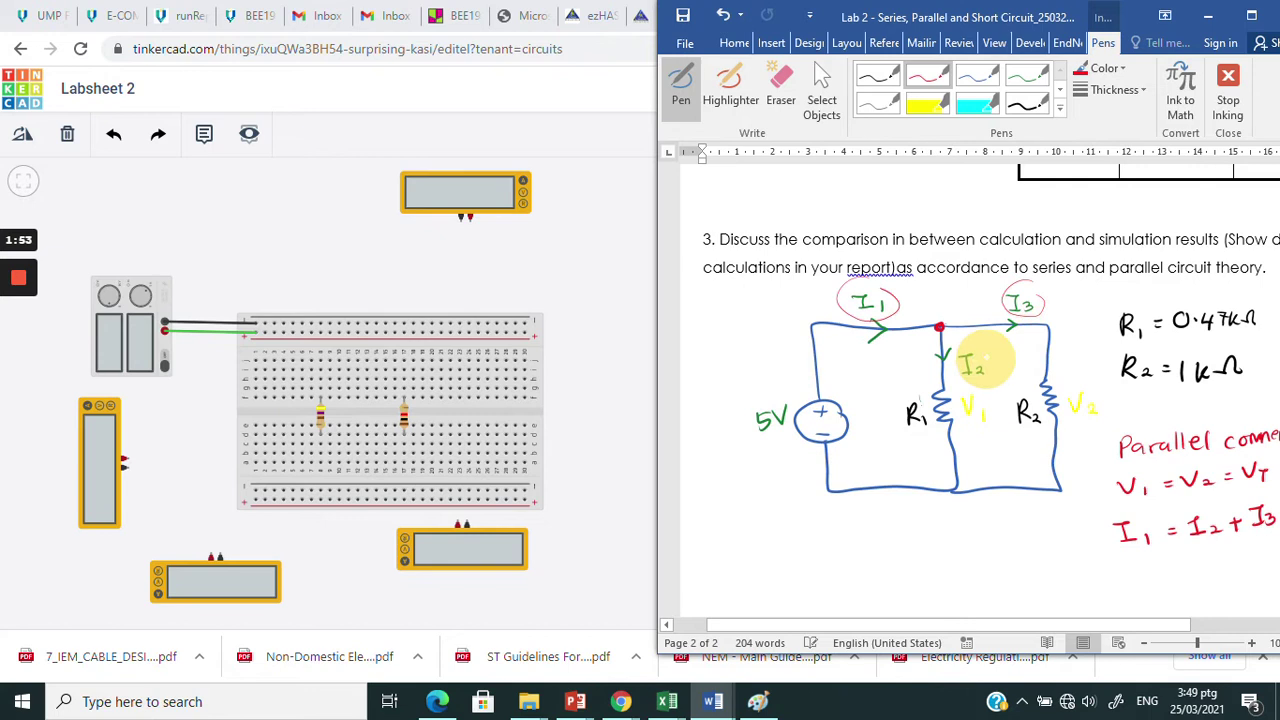
pyautogui.moveTo(958, 352)
pyautogui.mouseDown()
pyautogui.moveTo(969, 386)
pyautogui.moveTo(999, 369)
pyautogui.moveTo(962, 350)
pyautogui.mouseUp()
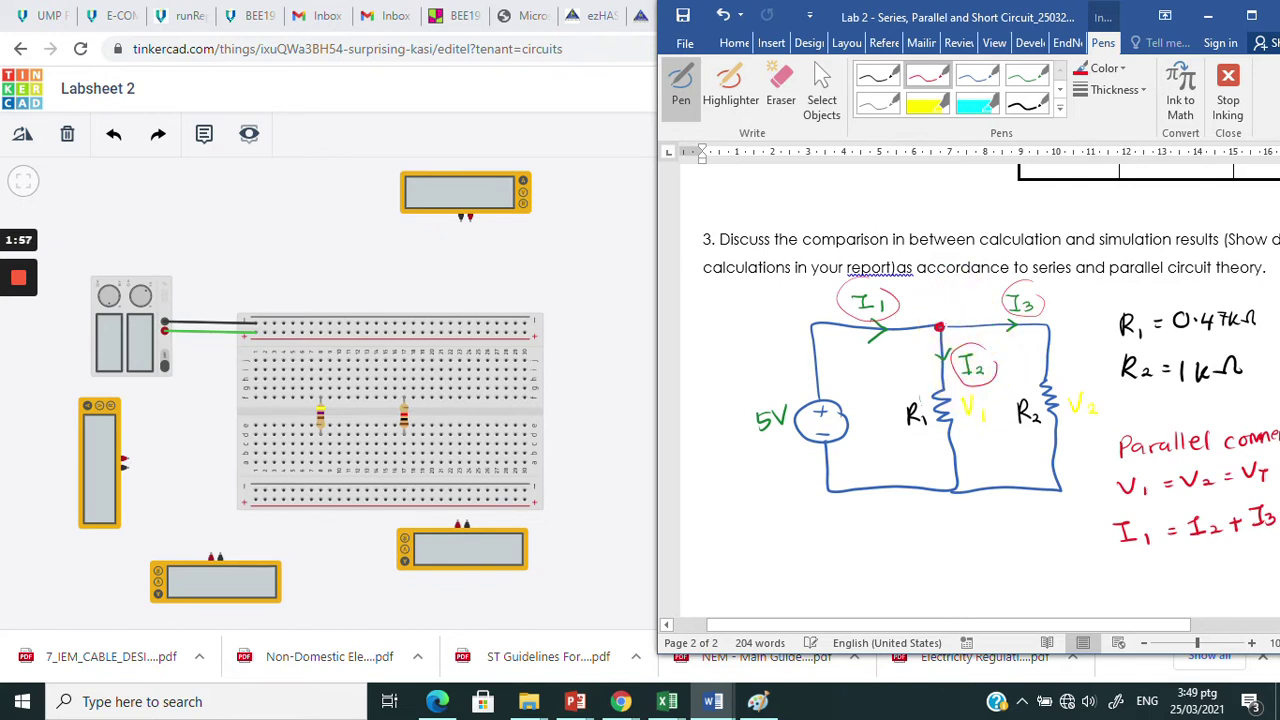
pyautogui.click(939, 327)
pyautogui.moveTo(950, 317); pyautogui.dragTo(968, 319)
pyautogui.click(962, 343)
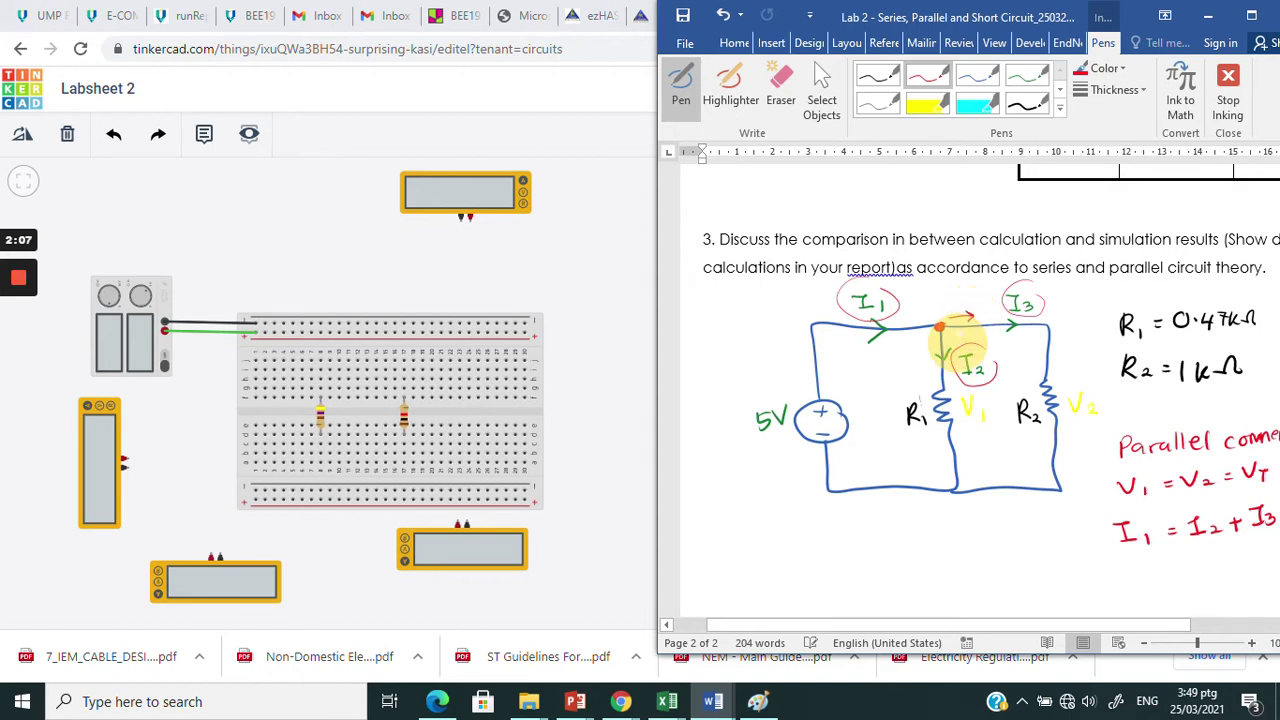
pyautogui.moveTo(958, 333); pyautogui.dragTo(966, 341)
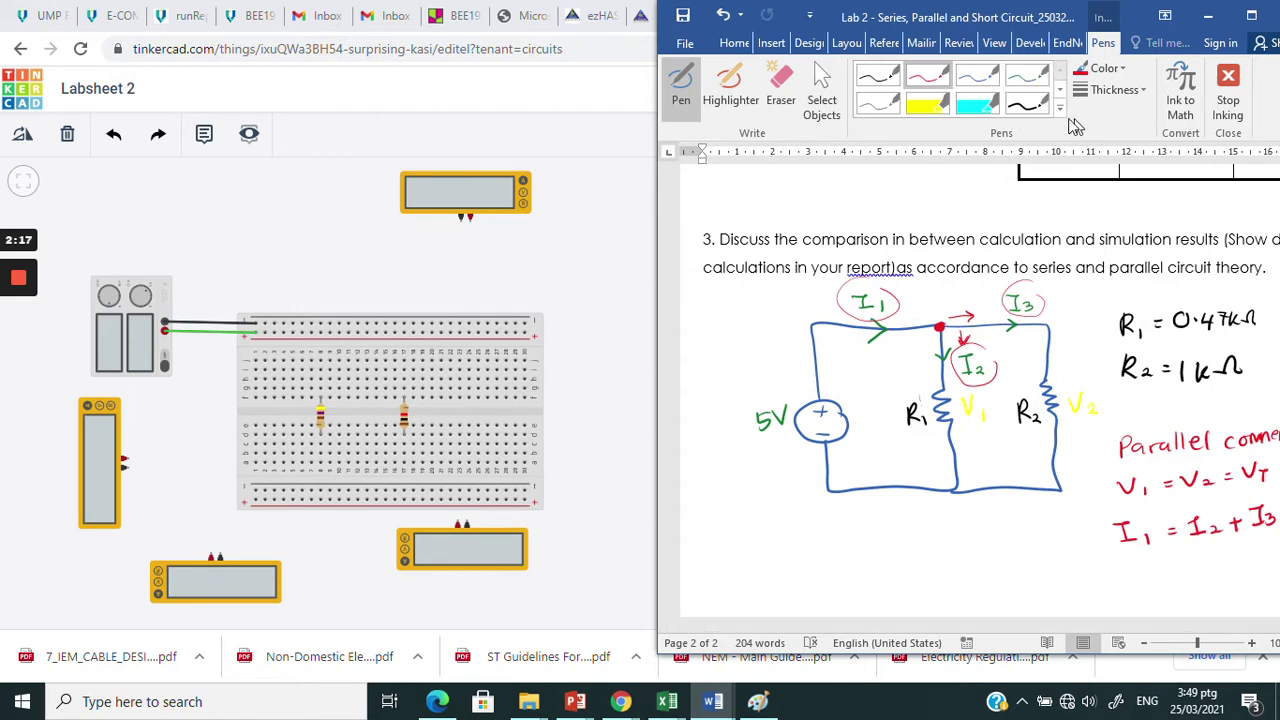
# - Pick a new pen with yellow ink for the ammeter marks
pyautogui.click(978, 112)
pyautogui.click(1105, 68)
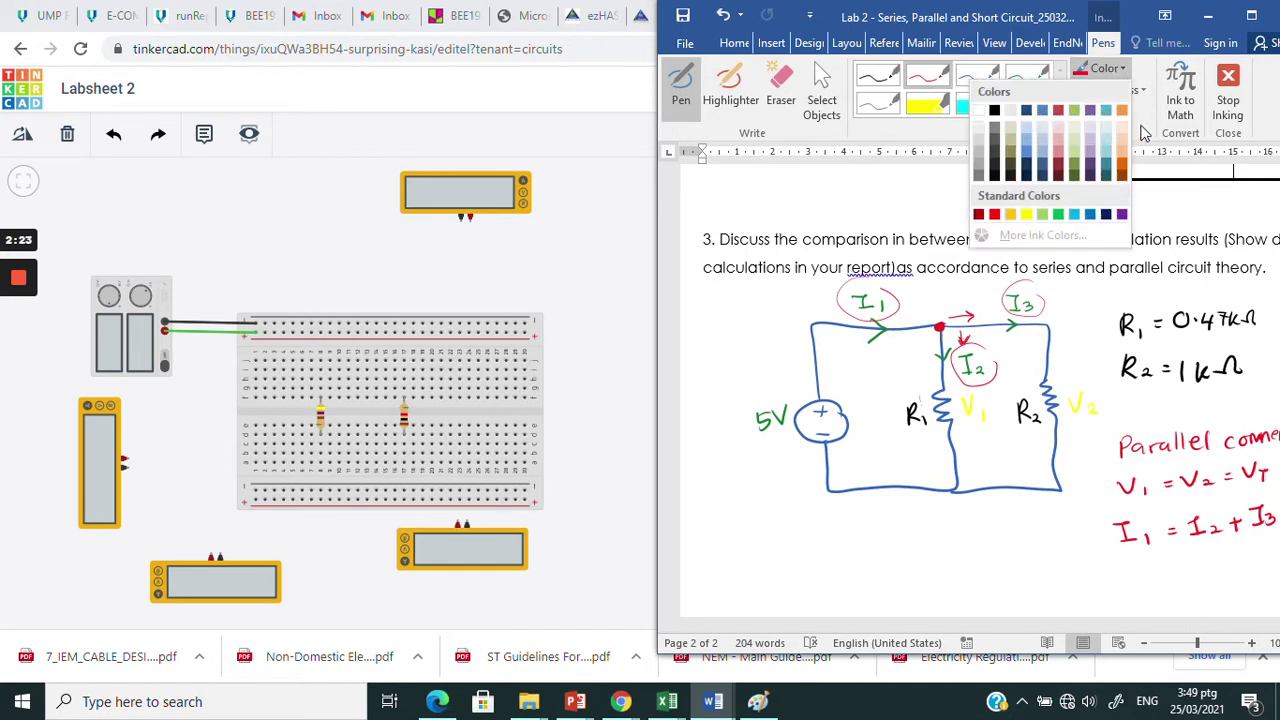
pyautogui.click(1016, 215)
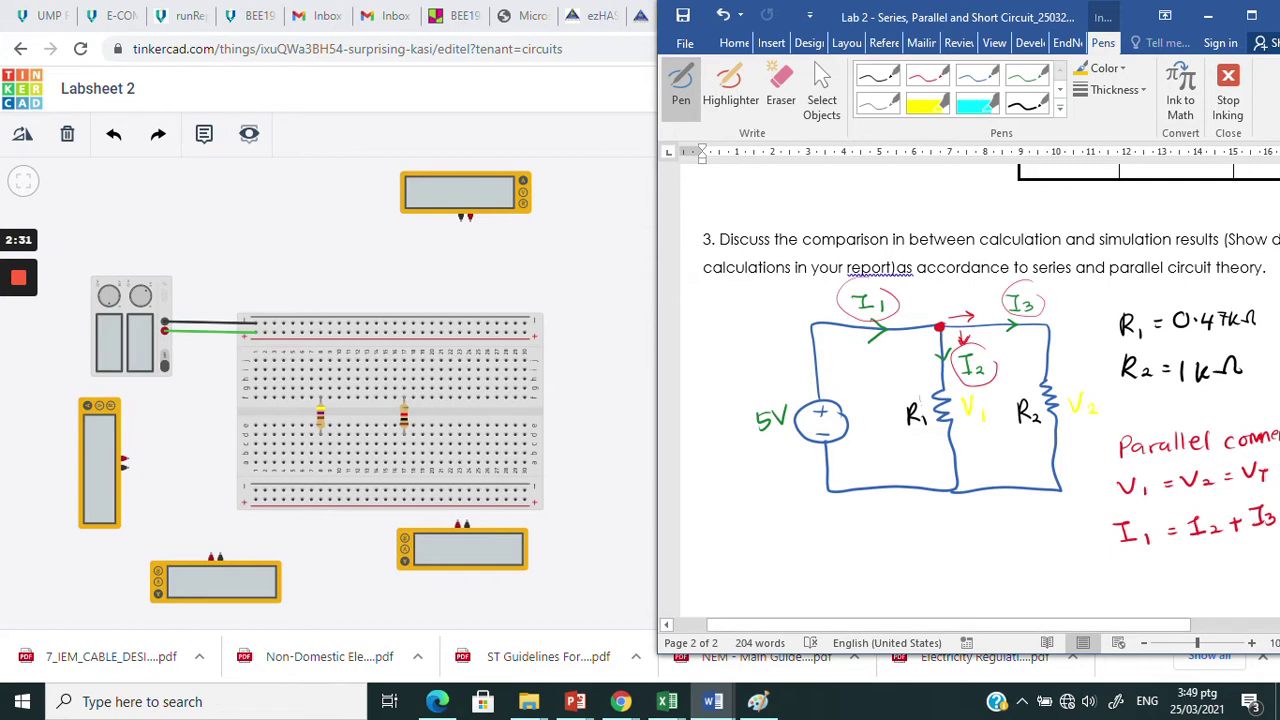
# - Draw yellow circled-A ammeter symbols near I1, above R1 and above R2
pyautogui.moveTo(918, 432); pyautogui.dragTo(942, 444)
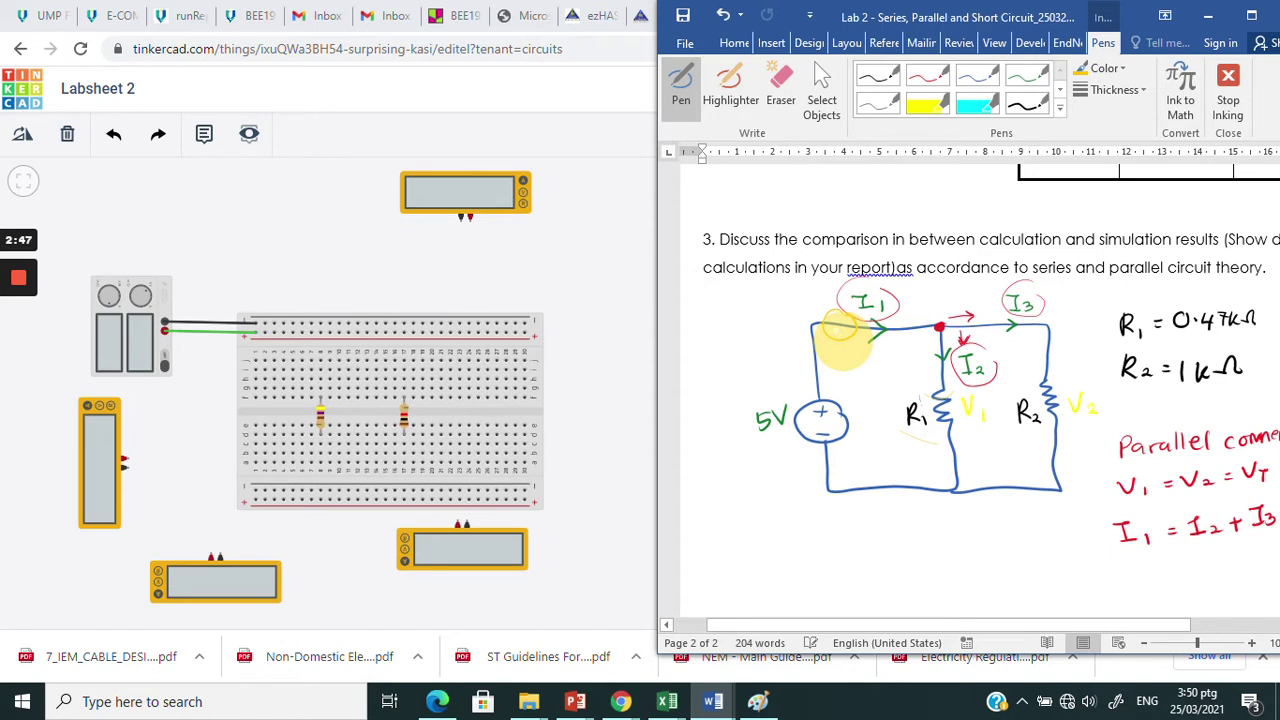
pyautogui.click(840, 326)
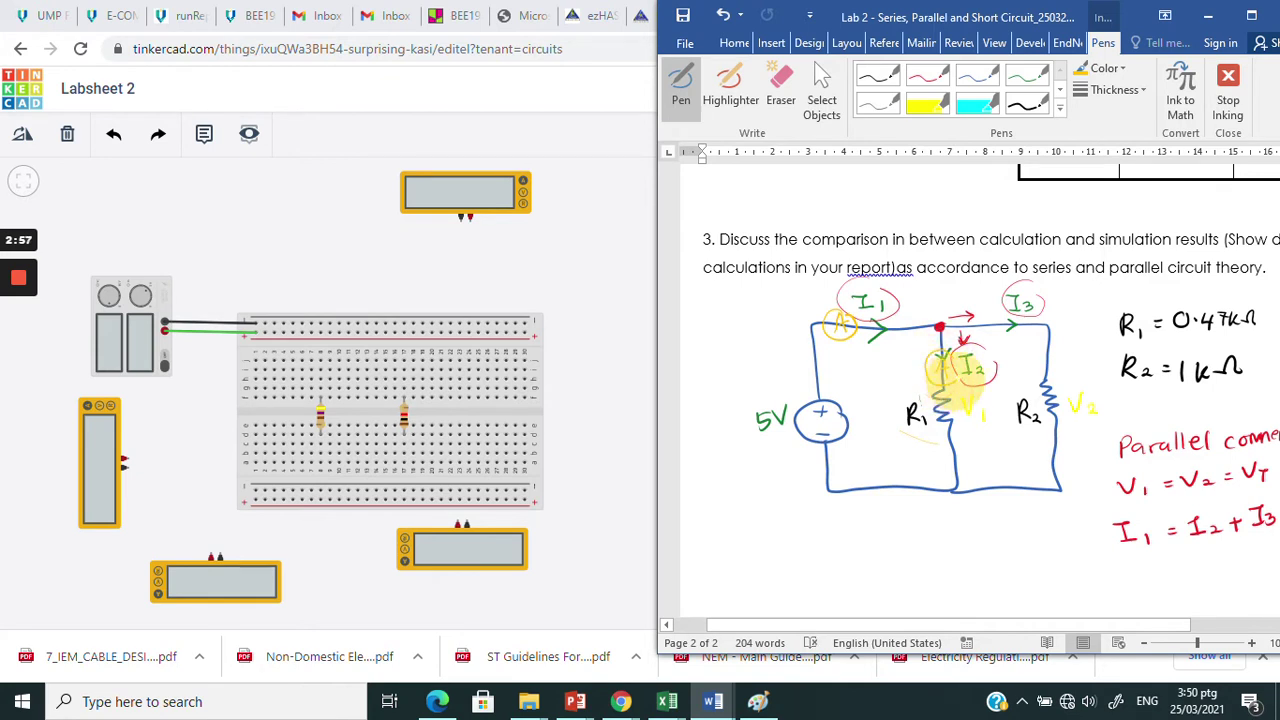
pyautogui.moveTo(1043, 362)
pyautogui.mouseDown()
pyautogui.moveTo(1047, 346)
pyautogui.moveTo(1053, 360)
pyautogui.moveTo(1036, 356)
pyautogui.moveTo(1052, 373)
pyautogui.moveTo(1069, 356)
pyautogui.moveTo(1050, 340)
pyautogui.mouseUp()
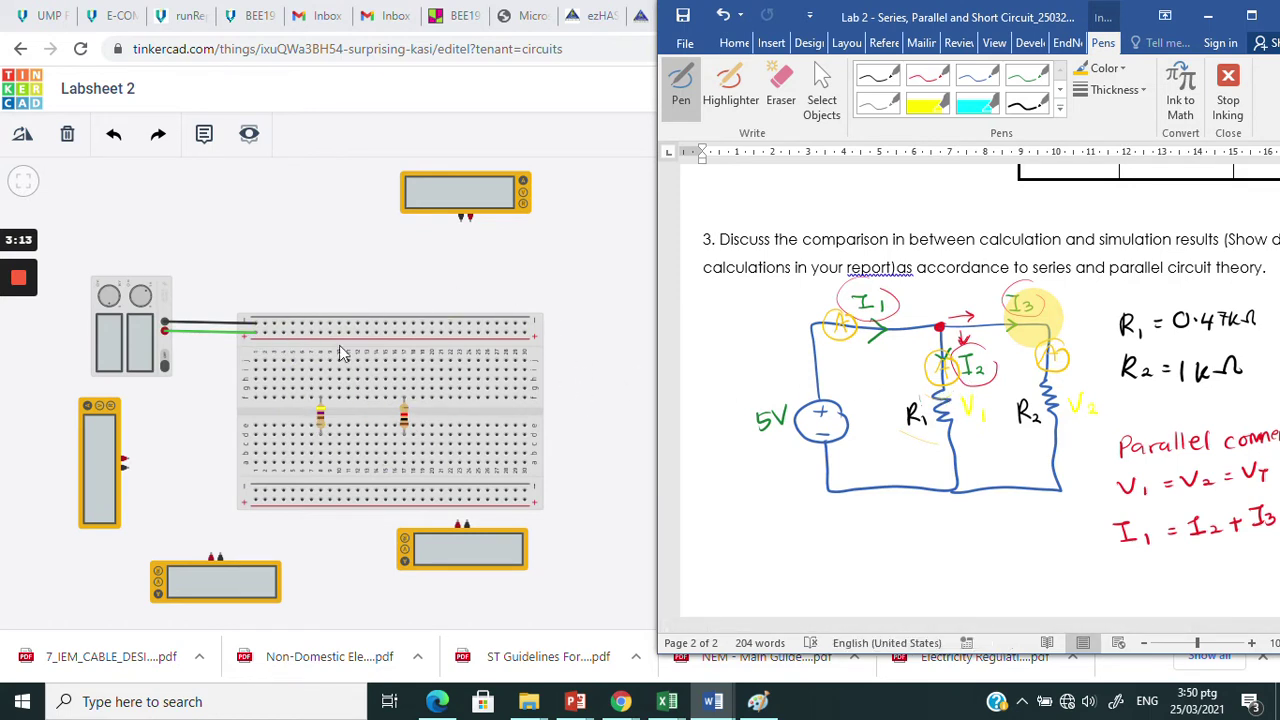
# - Bring the Tinkercad circuit forward and shrink its window beside Word
pyautogui.click(320, 421)
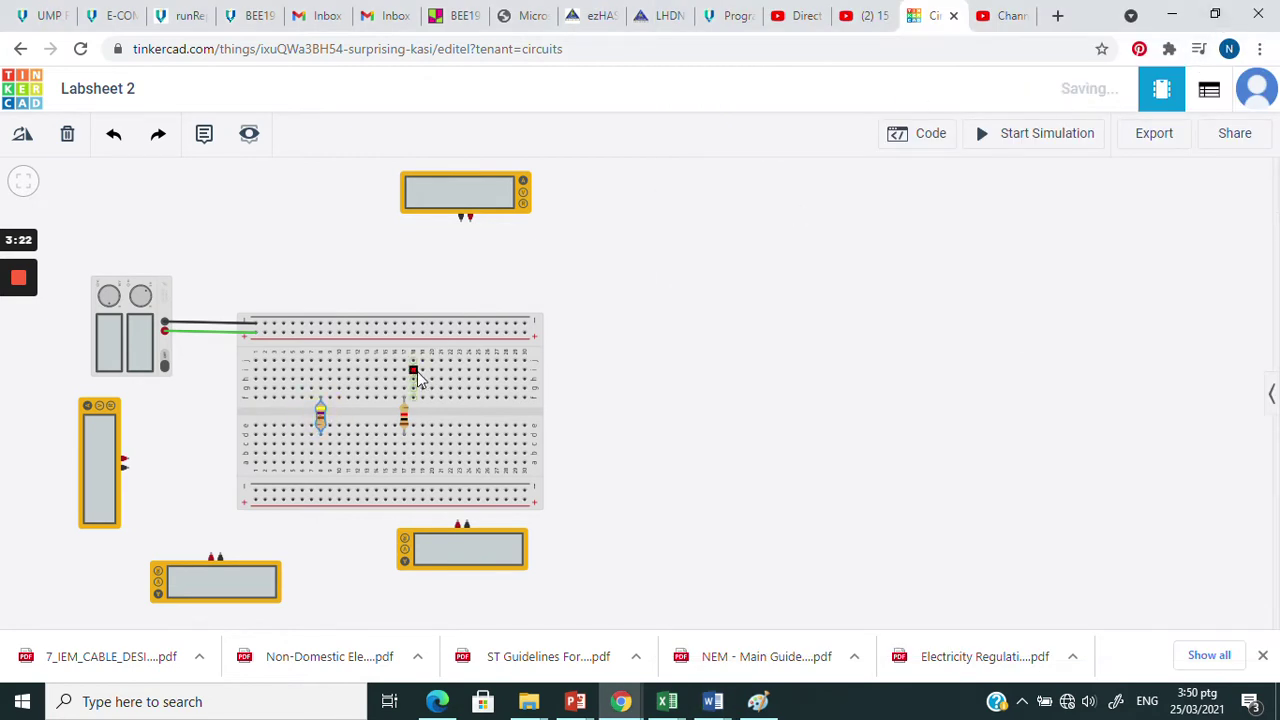
pyautogui.click(321, 422)
pyautogui.click(320, 421)
pyautogui.click(1208, 24)
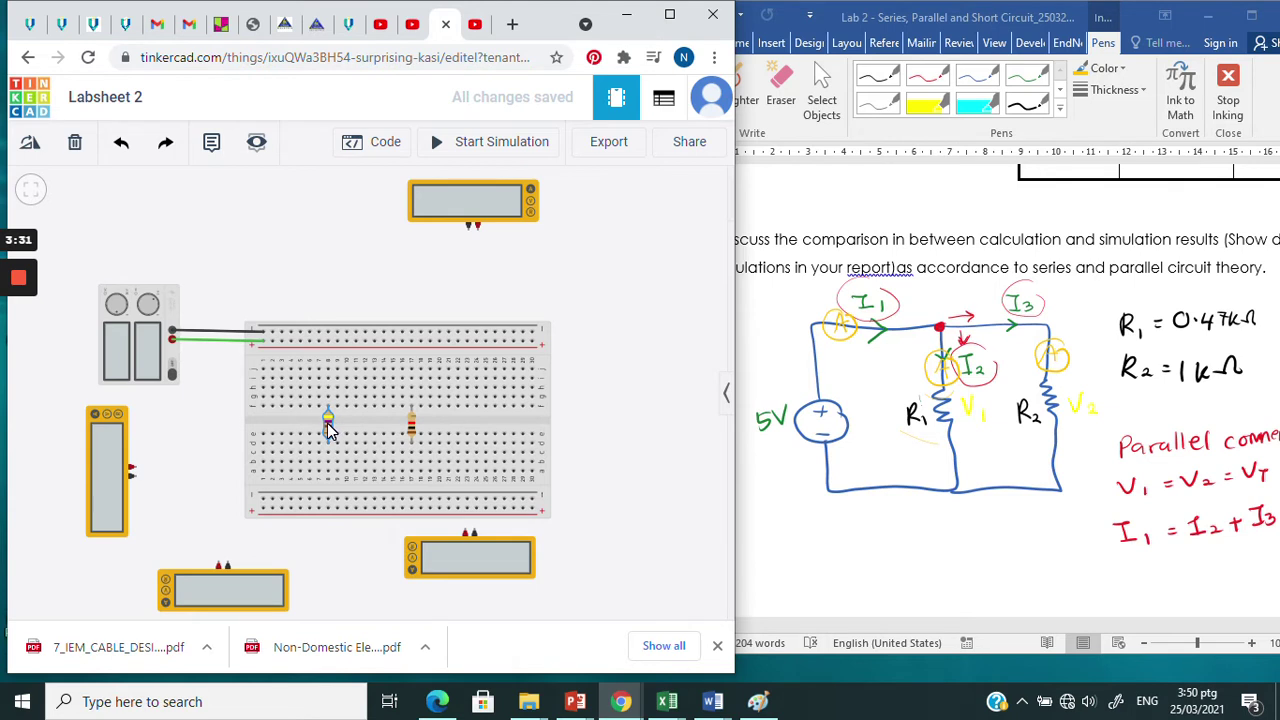
# - Check the resistor values: R2 at 1 kΩ and R1 at 470 Ω
pyautogui.click(412, 428)
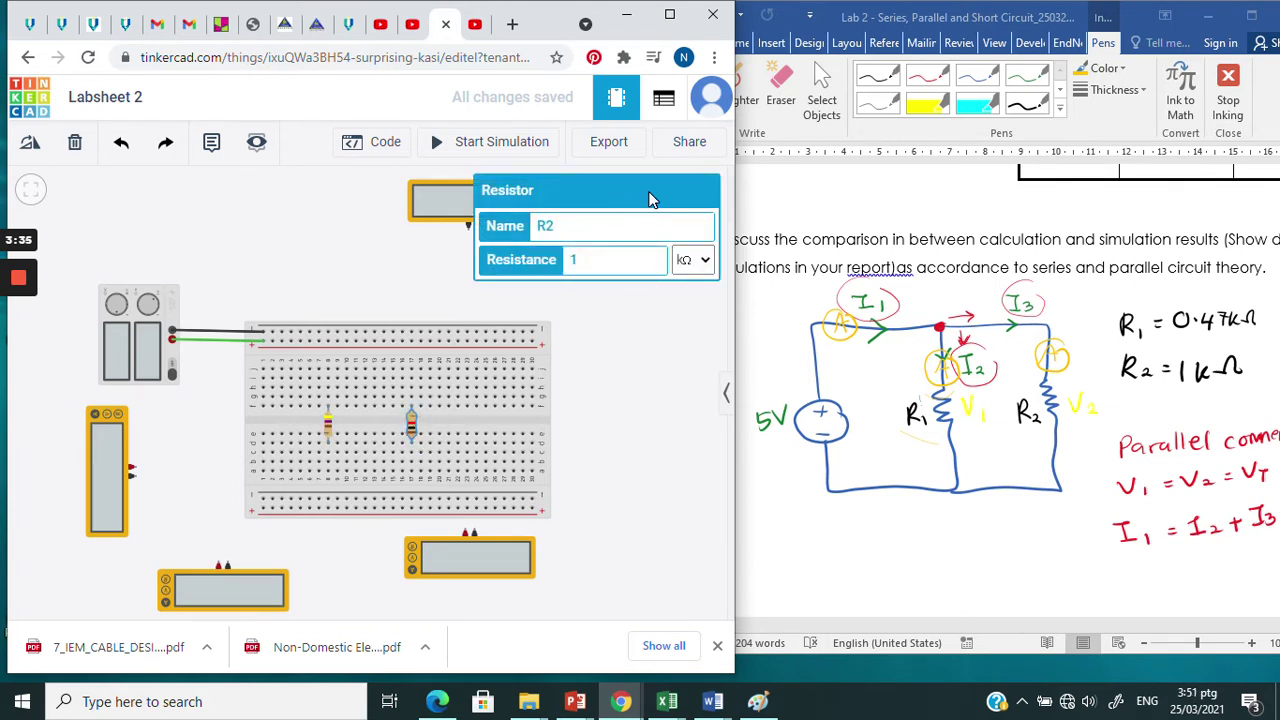
pyautogui.click(604, 372)
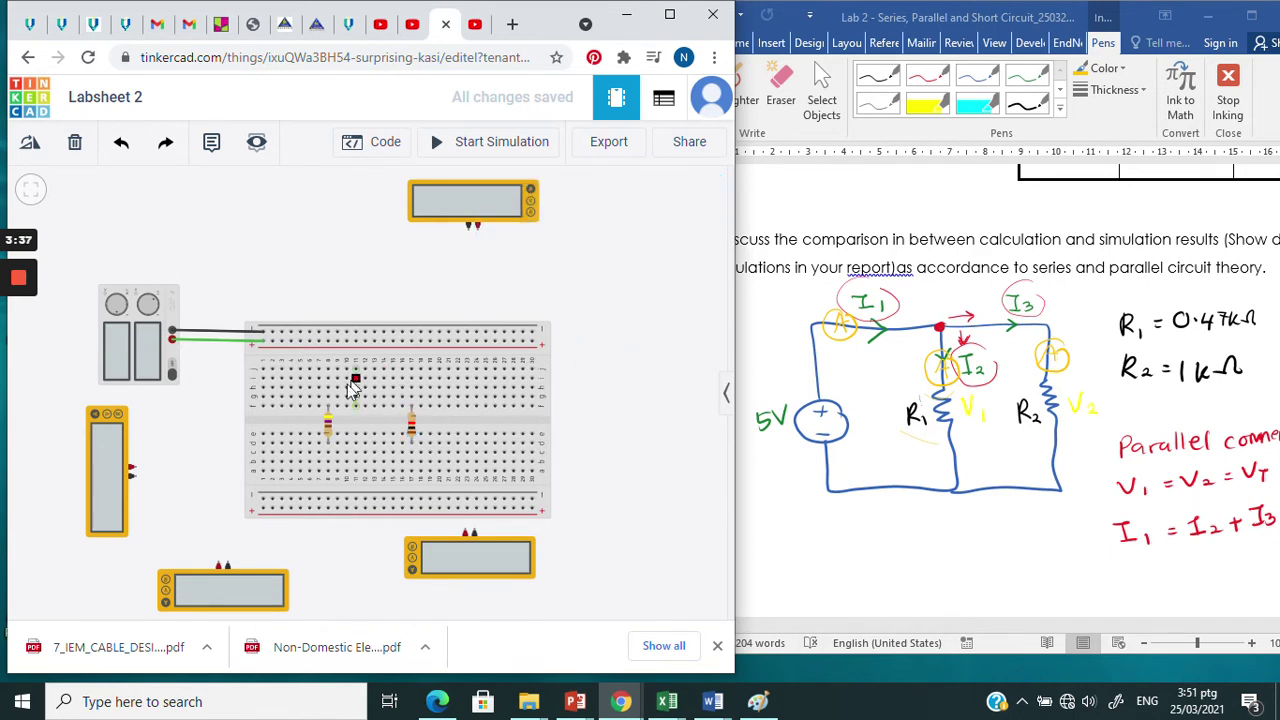
pyautogui.click(328, 430)
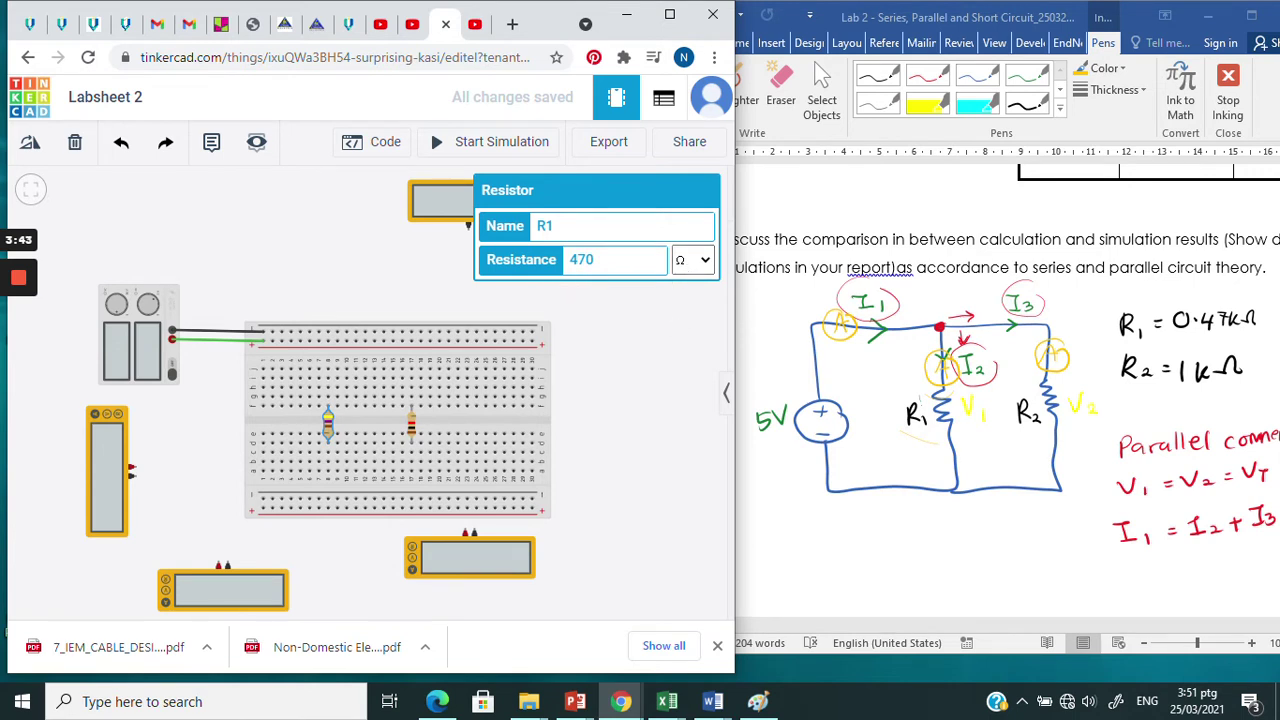
pyautogui.click(643, 411)
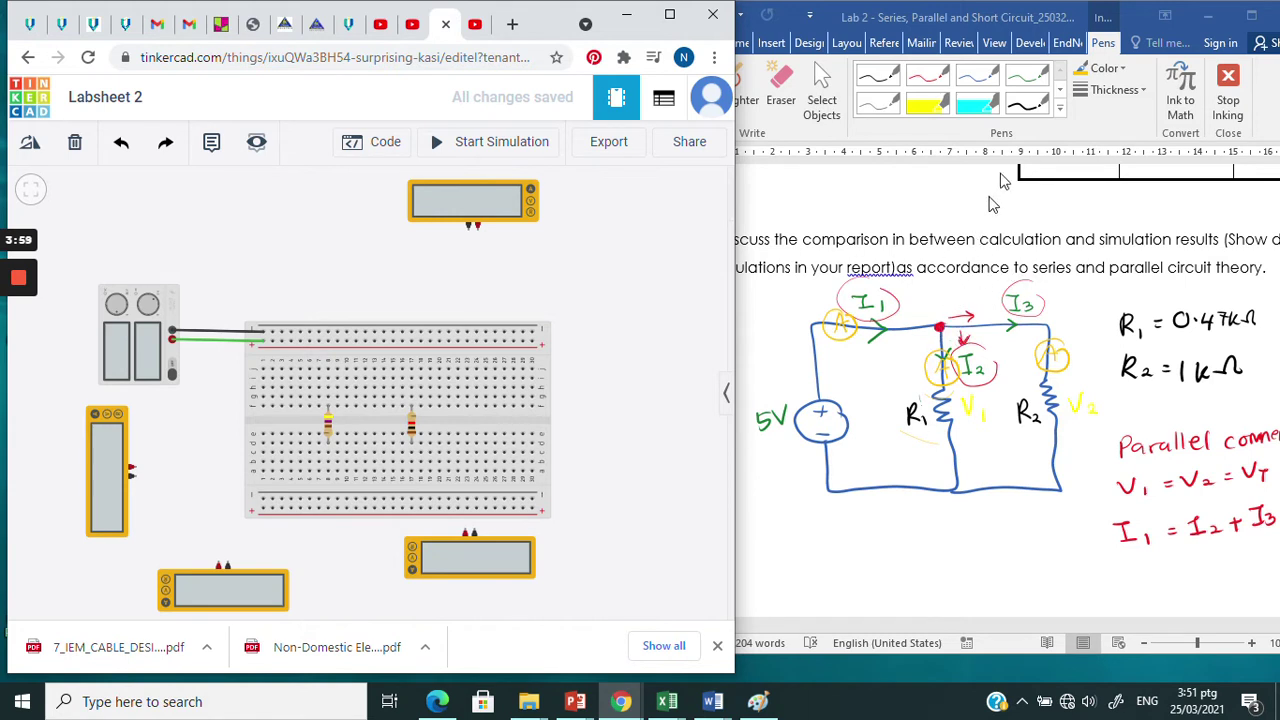
pyautogui.click(940, 80)
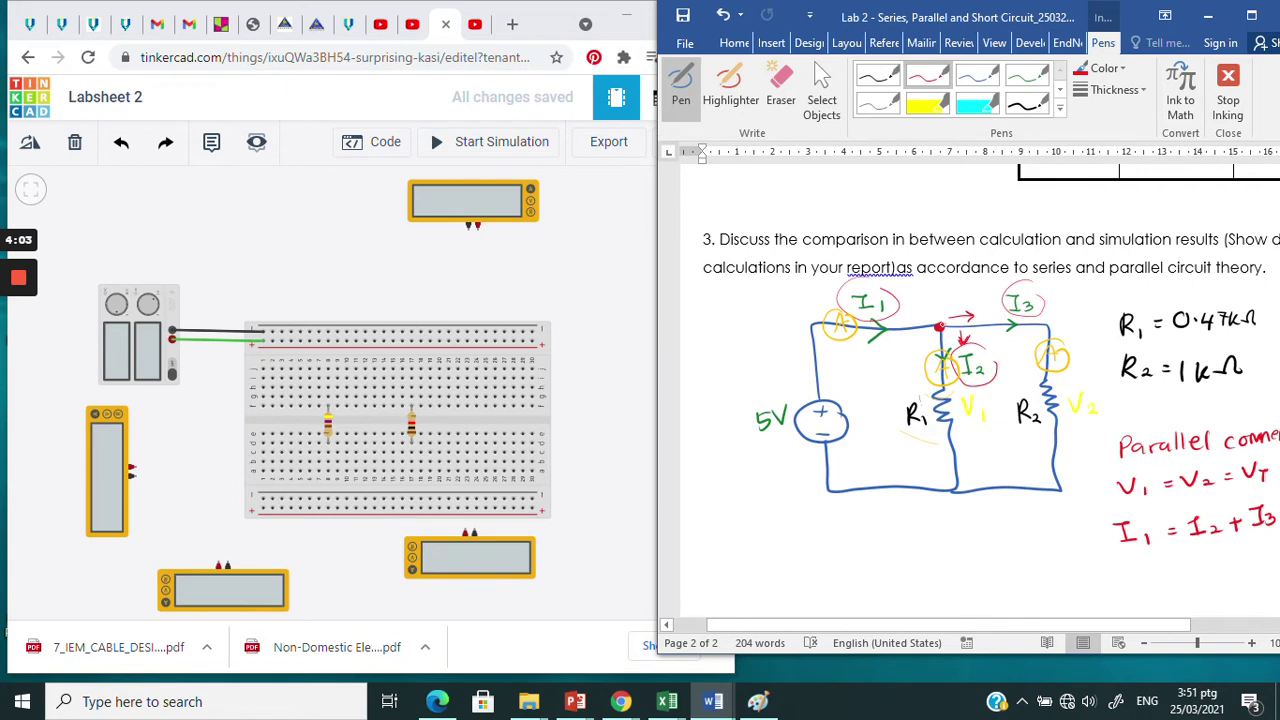
# - Dot the circuit's bottom junction in red and label it n₂
pyautogui.moveTo(929, 316); pyautogui.dragTo(946, 315)
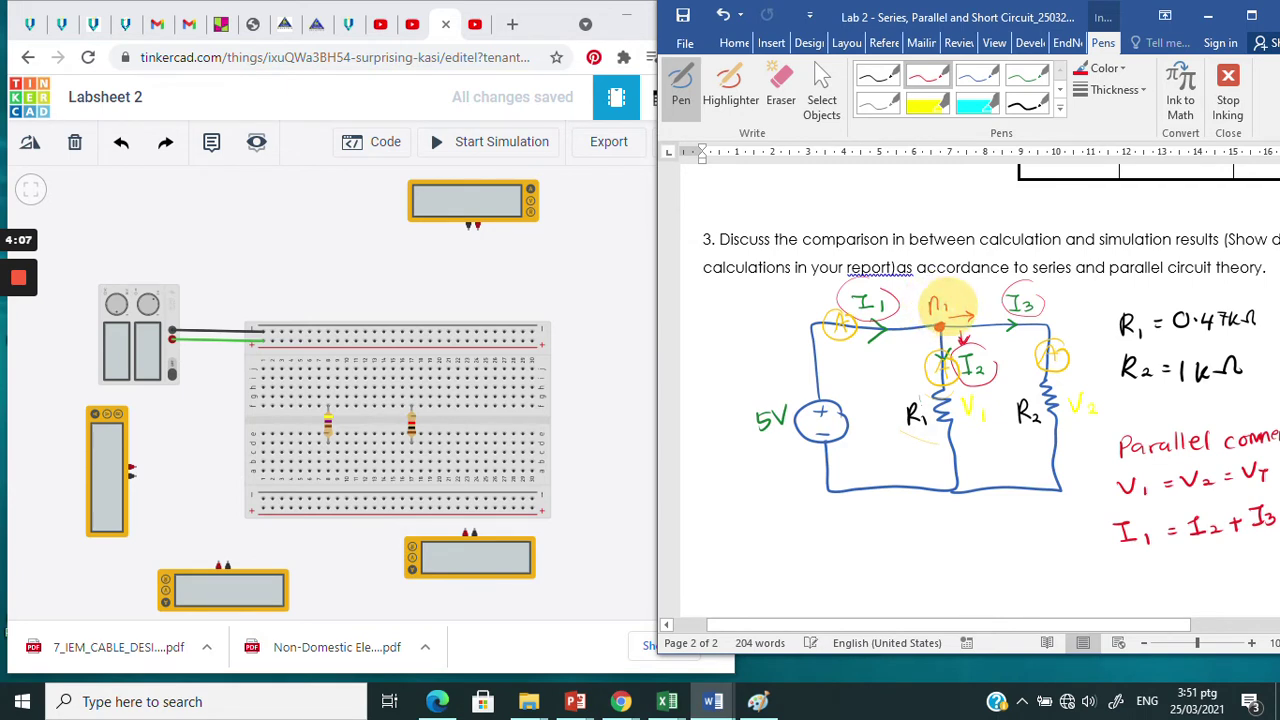
pyautogui.click(953, 490)
pyautogui.moveTo(946, 528); pyautogui.dragTo(970, 528)
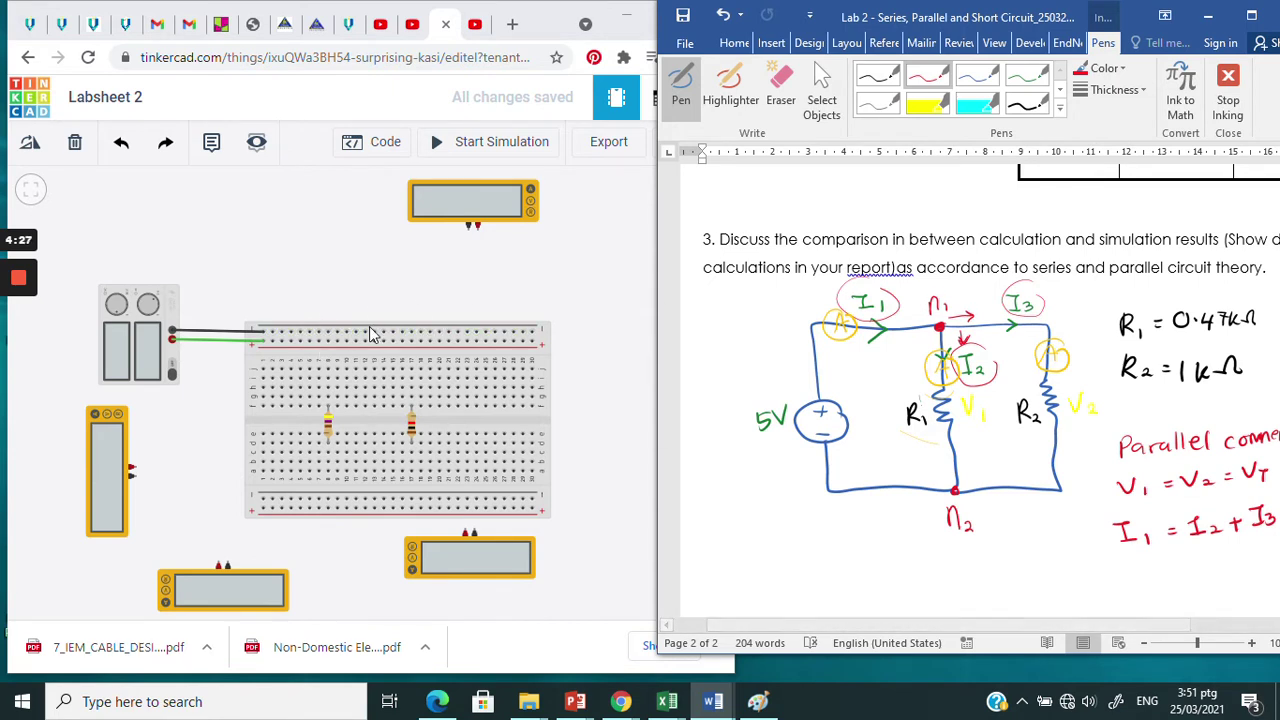
# - Add a red wire from the top rail down into the breadboard
pyautogui.click(300, 341)
pyautogui.click(298, 341)
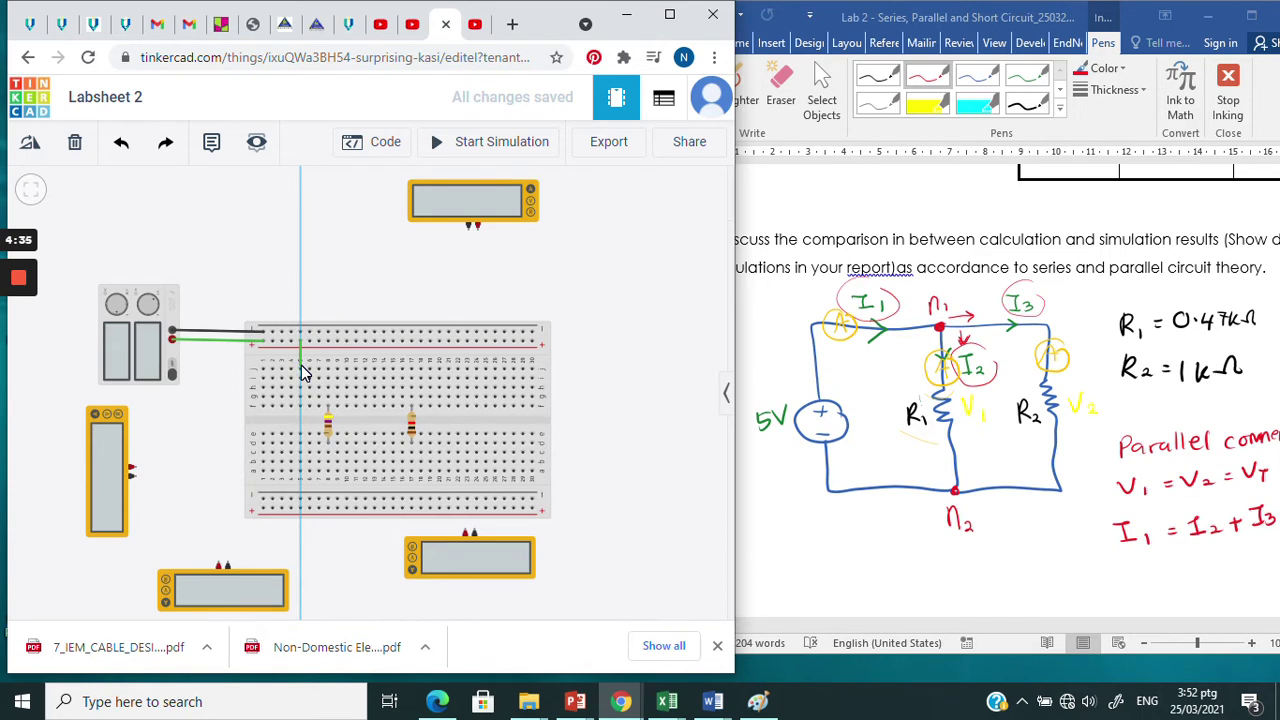
pyautogui.click(300, 368)
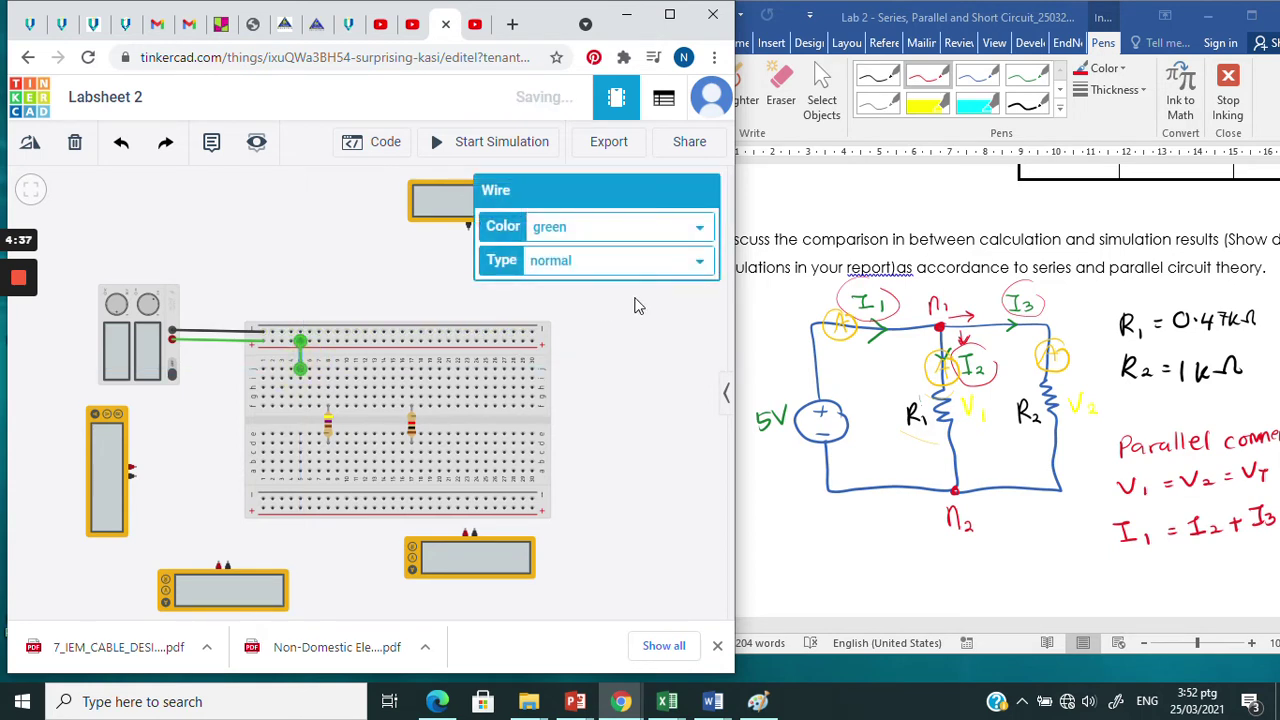
pyautogui.click(593, 237)
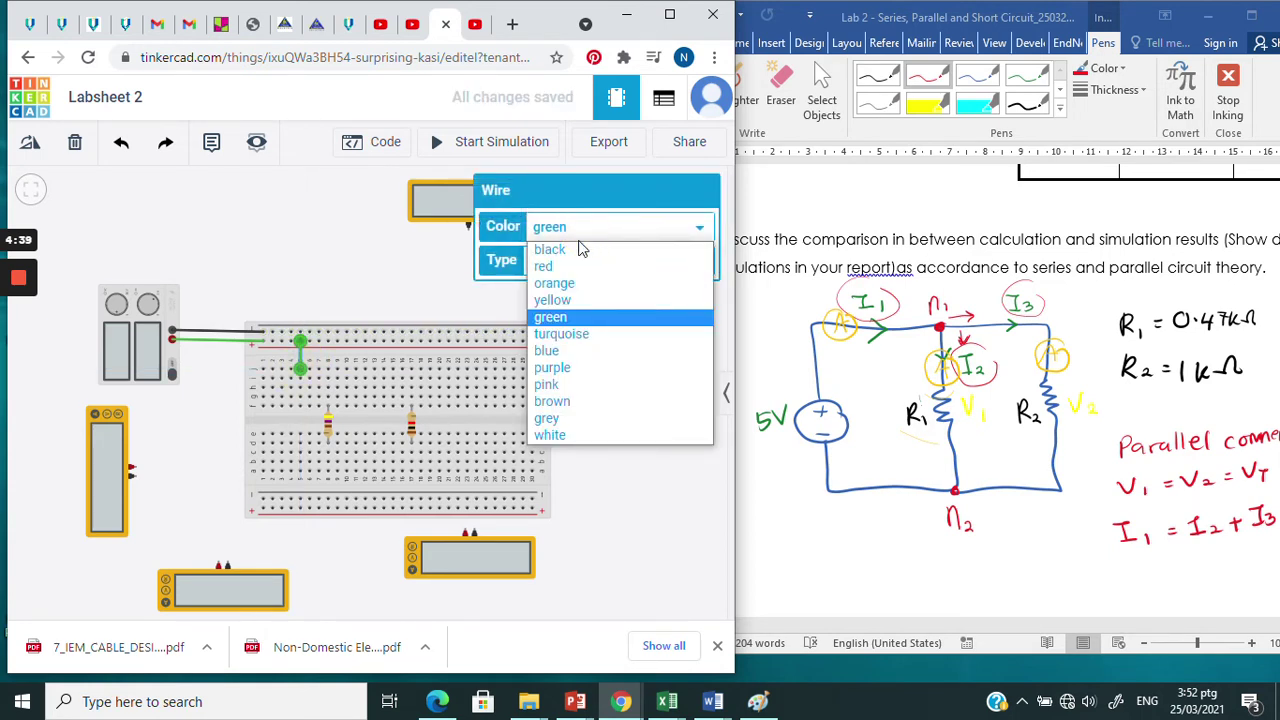
pyautogui.click(572, 266)
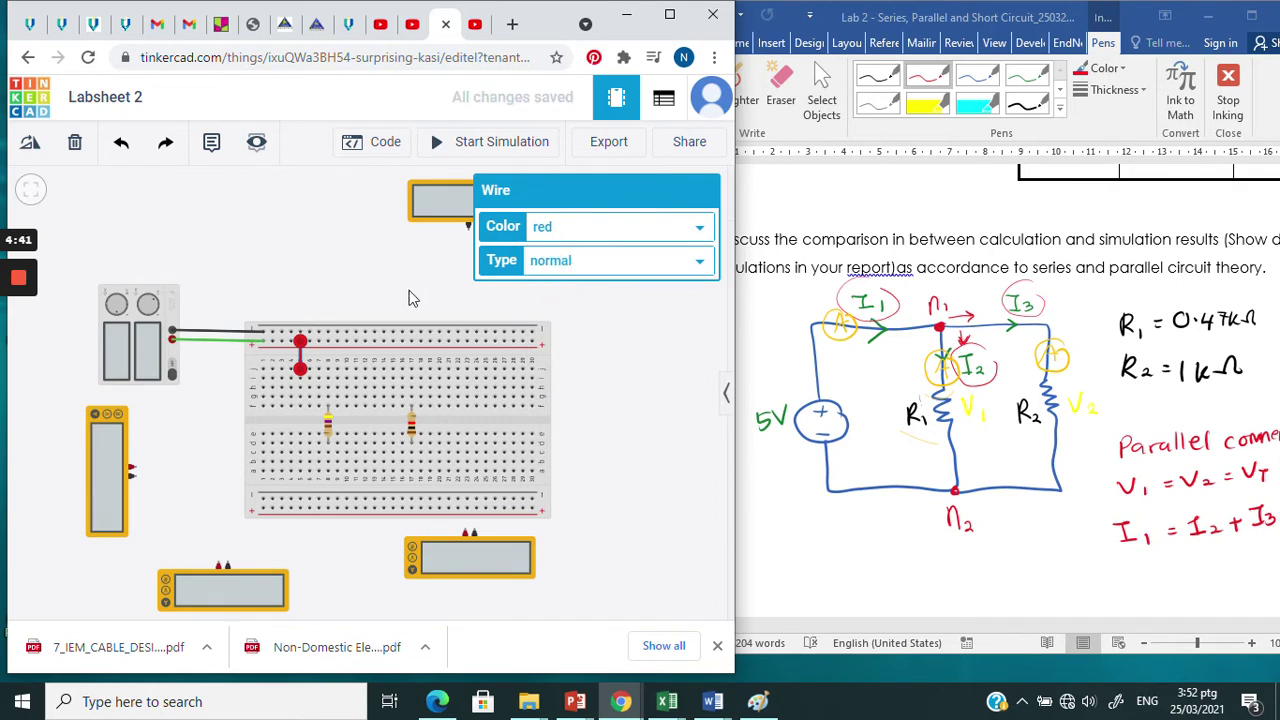
# - Recolour the power supply's lead to red and re-seat the red wire's end
pyautogui.click(237, 342)
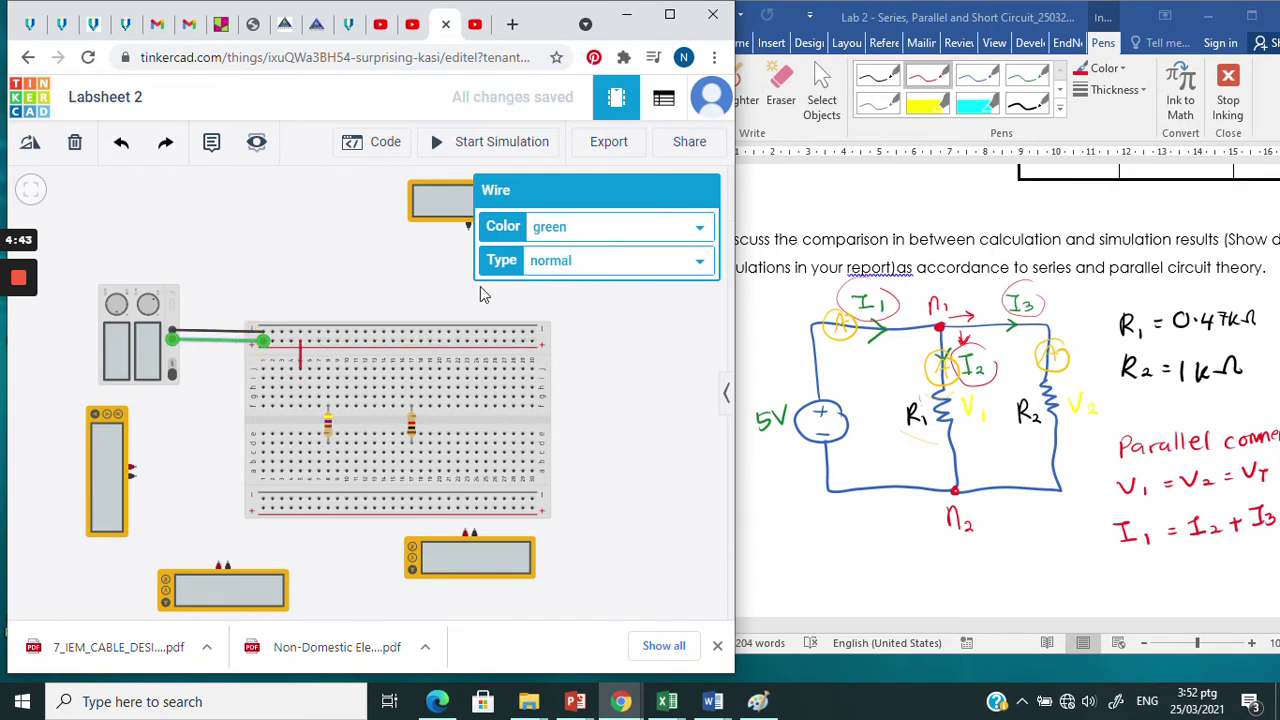
pyautogui.click(552, 233)
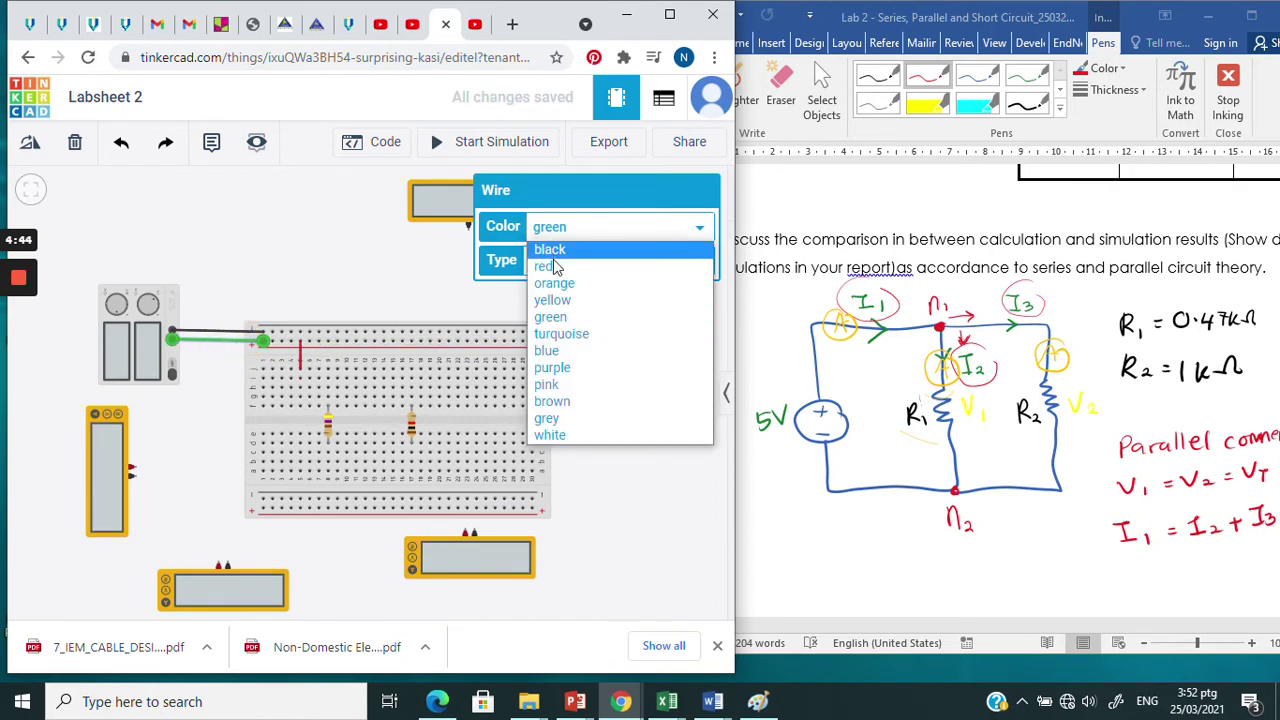
pyautogui.click(553, 266)
pyautogui.click(690, 335)
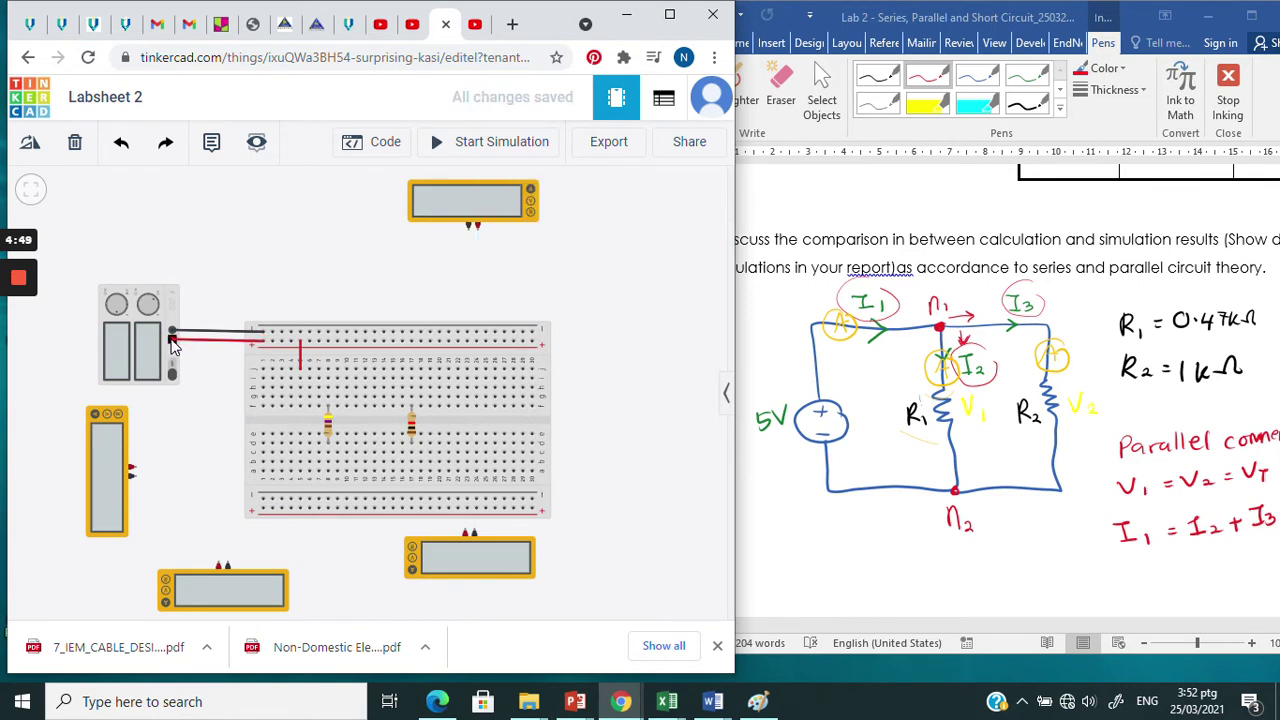
pyautogui.click(300, 368)
# - Draw green wires linking the red wire to the top leads of both resistors
pyautogui.click(302, 379)
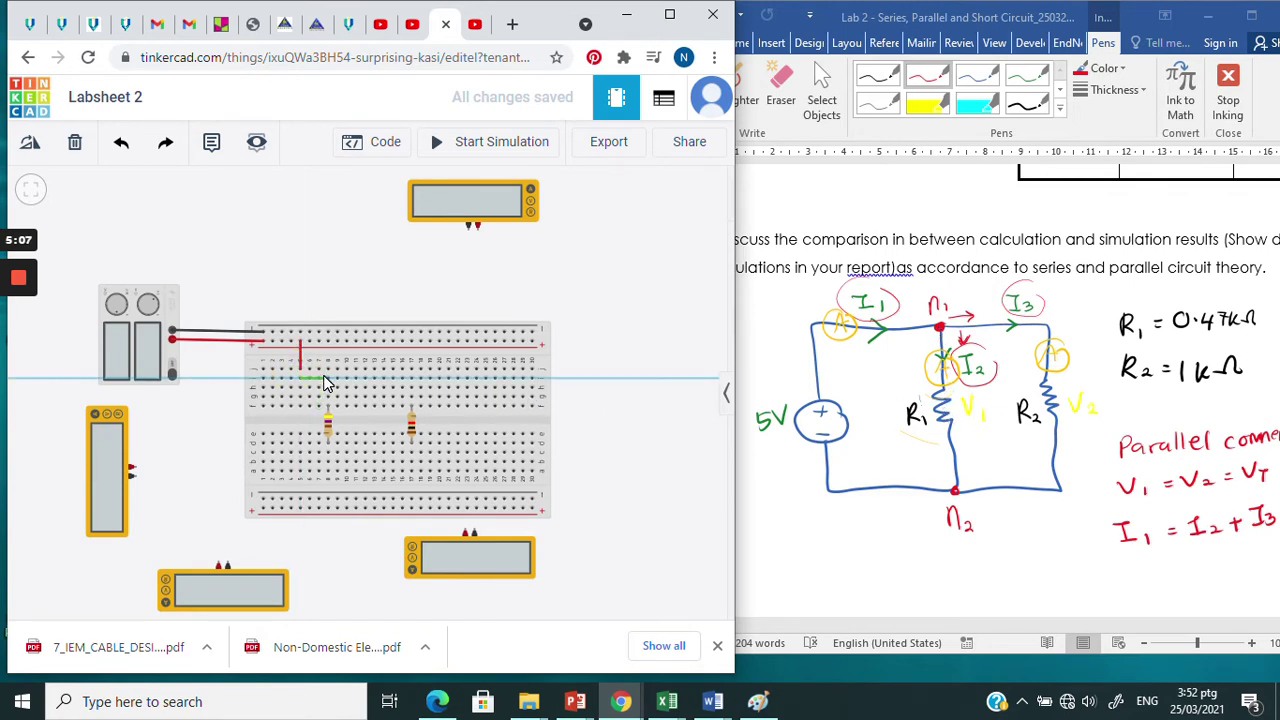
pyautogui.click(327, 380)
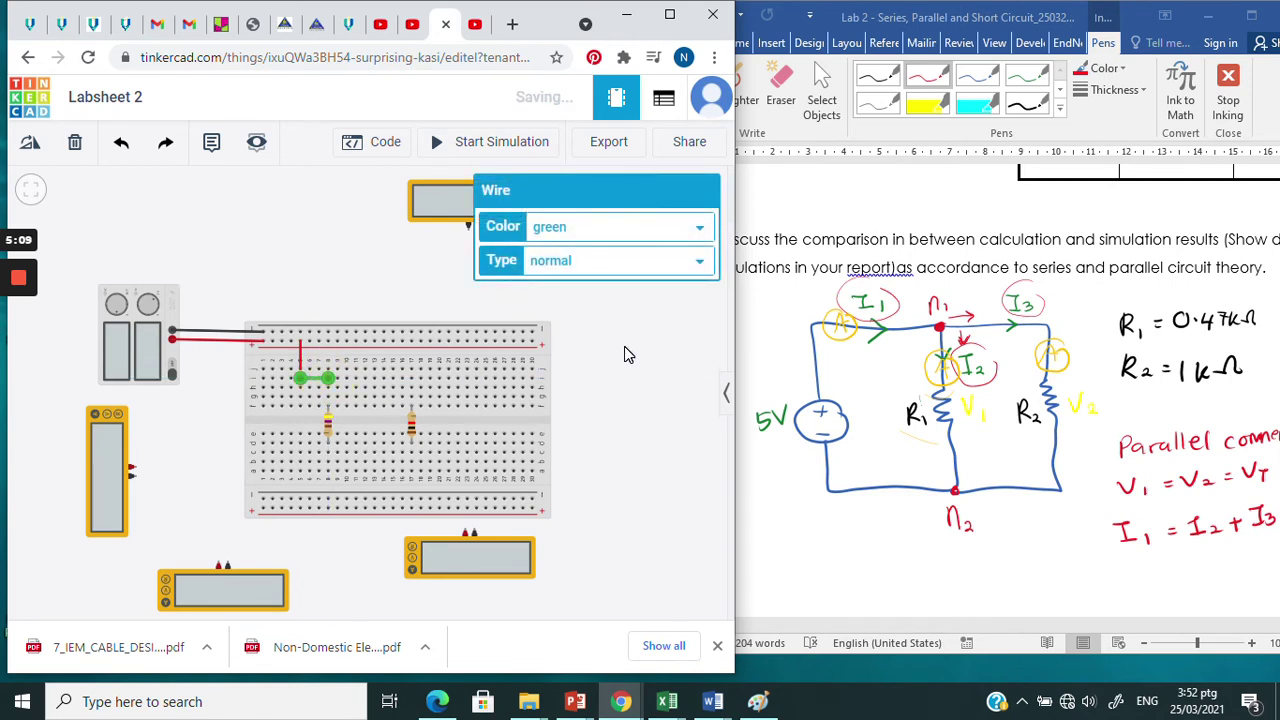
pyautogui.click(625, 353)
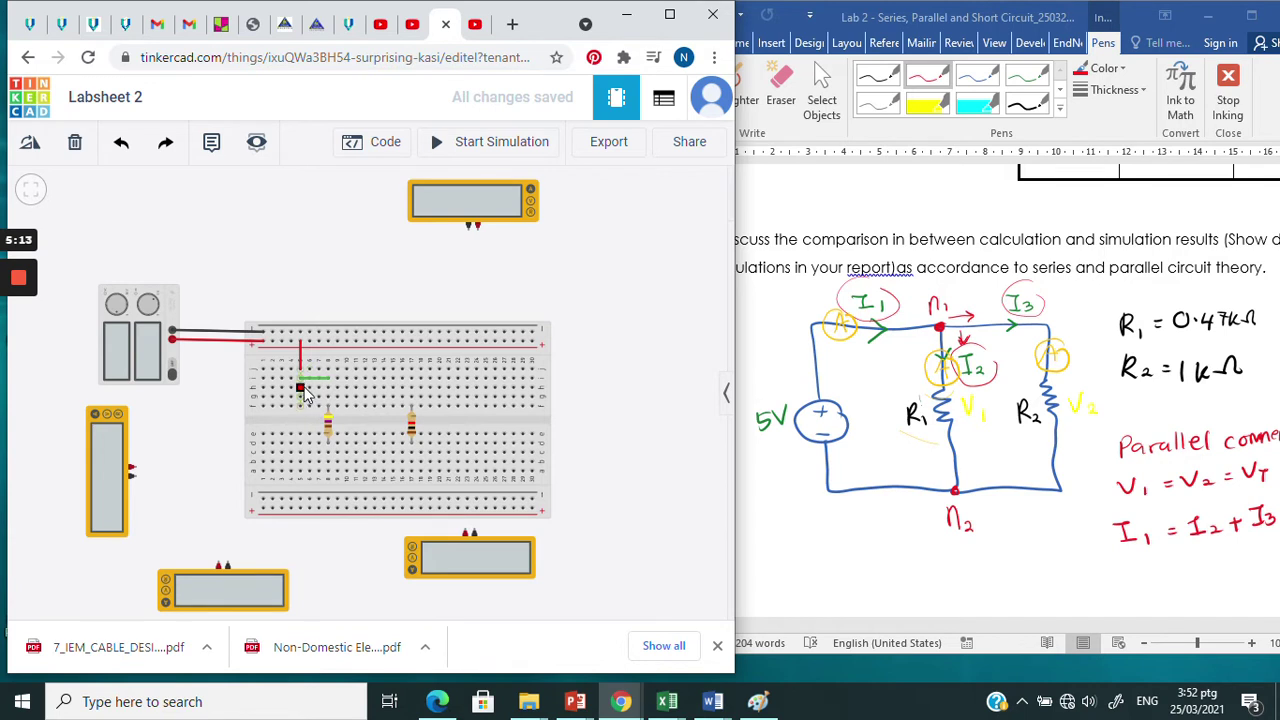
pyautogui.click(300, 388)
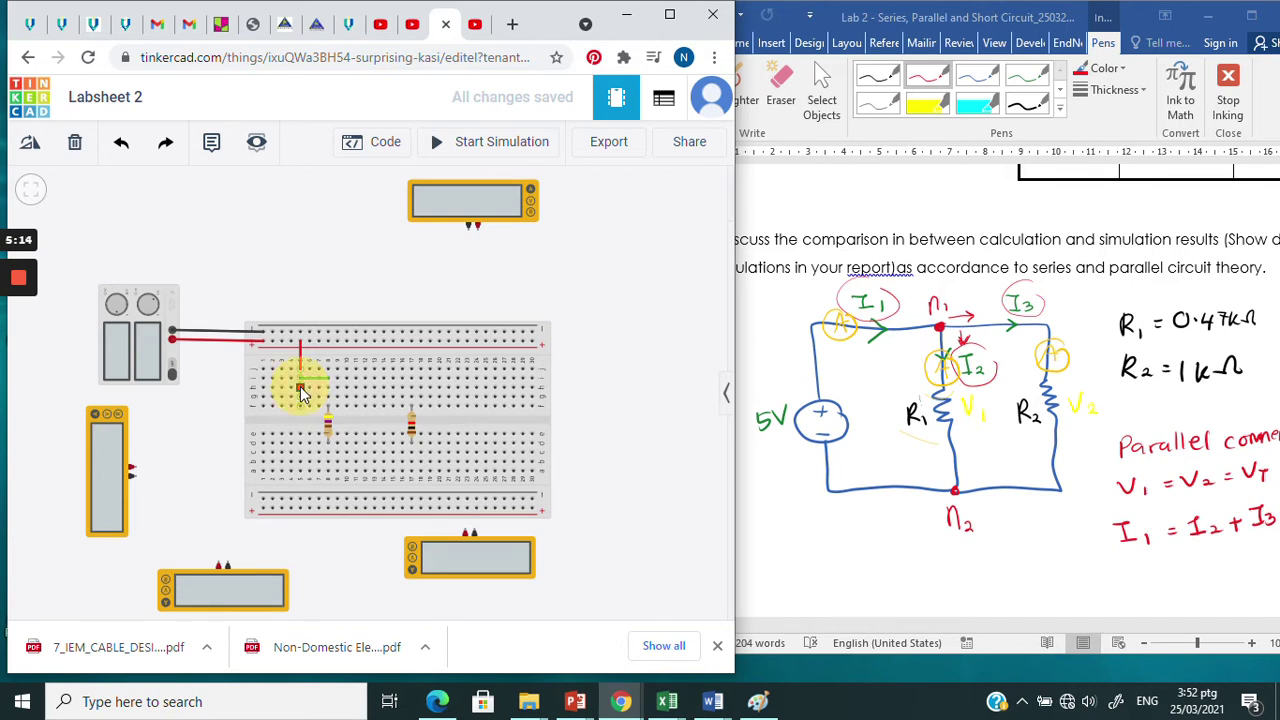
pyautogui.click(411, 388)
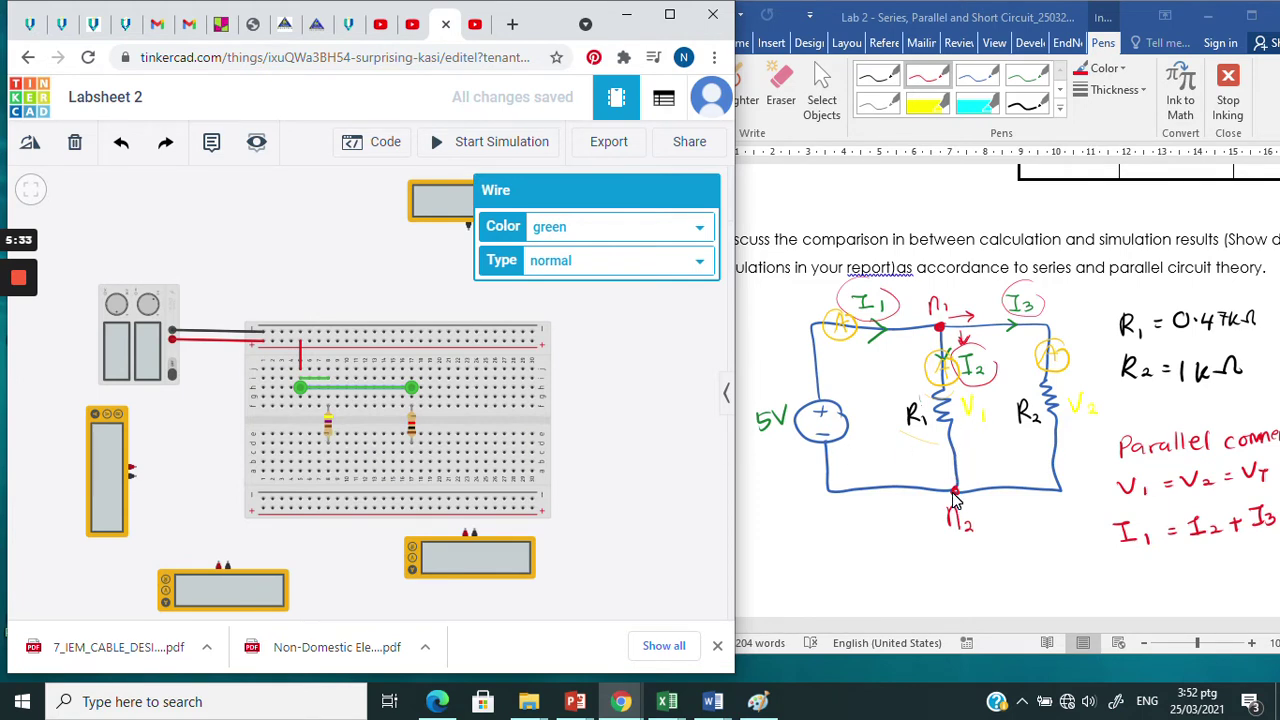
# - Add a black wire from the right top rail to the board's lower half
pyautogui.click(448, 335)
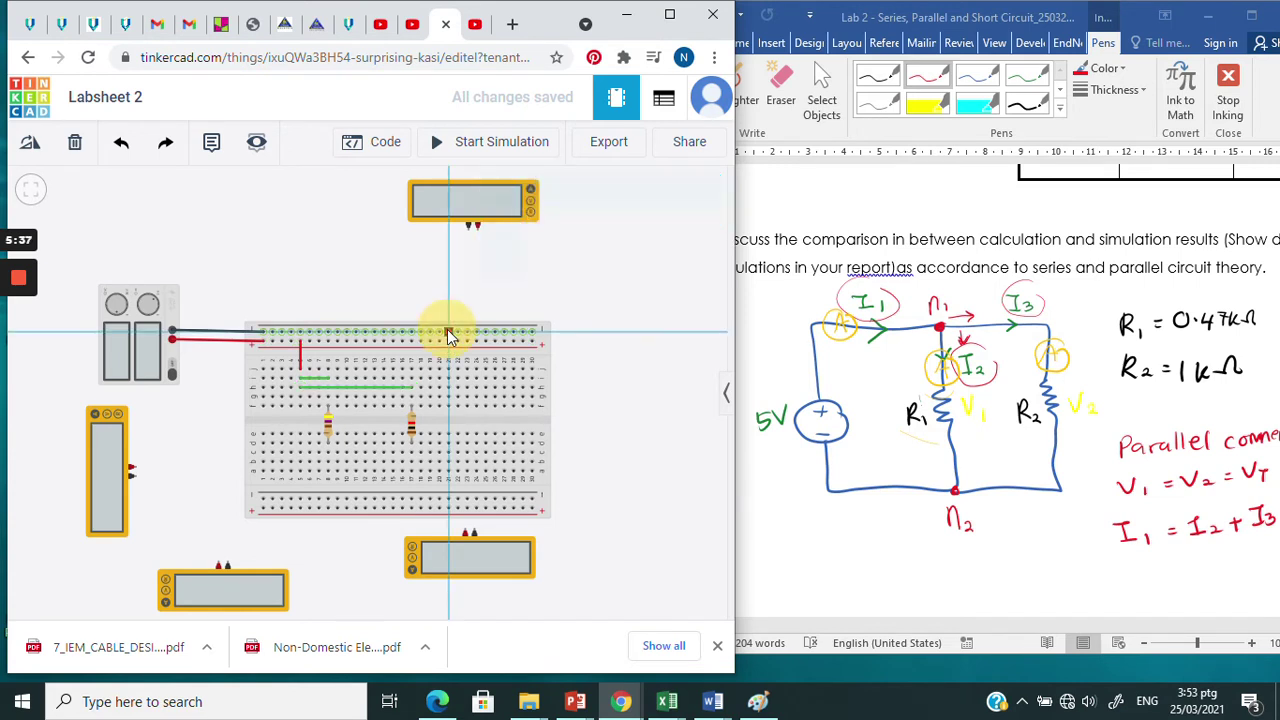
pyautogui.click(449, 437)
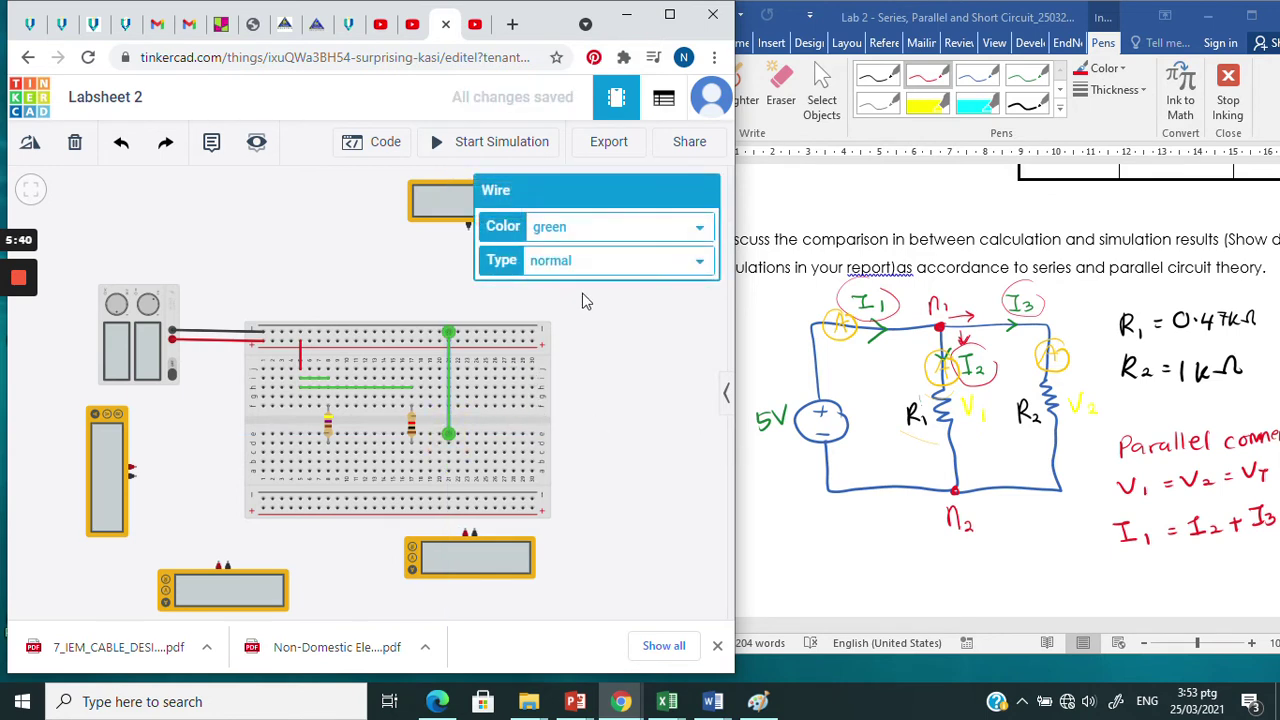
pyautogui.click(575, 227)
pyautogui.click(583, 248)
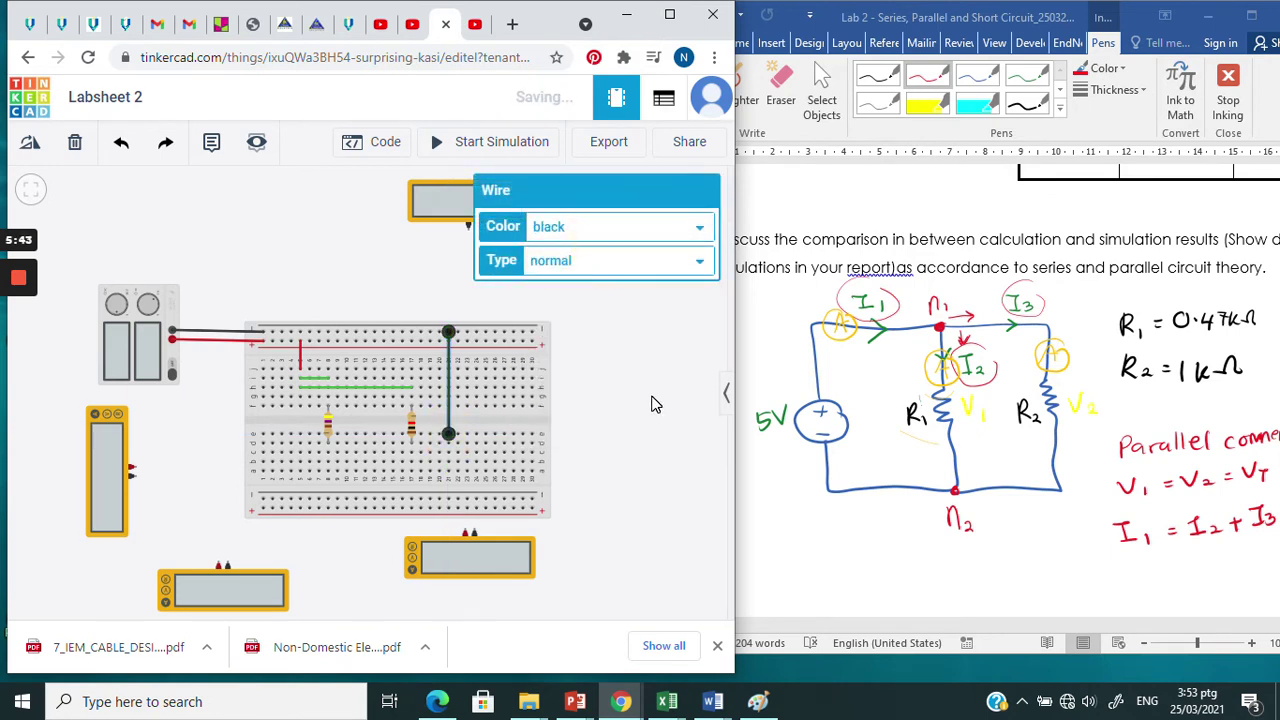
# - Draw green wires joining both resistors' lower ends to the black wire
pyautogui.click(449, 457)
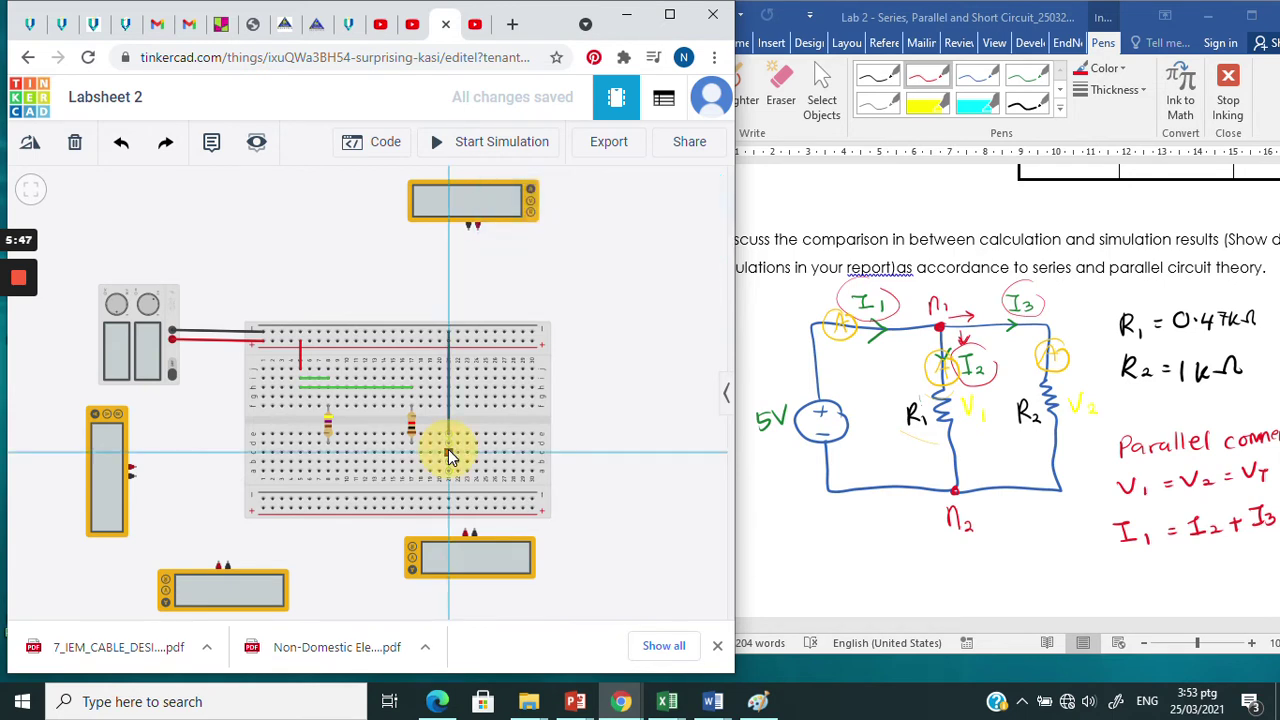
pyautogui.click(328, 453)
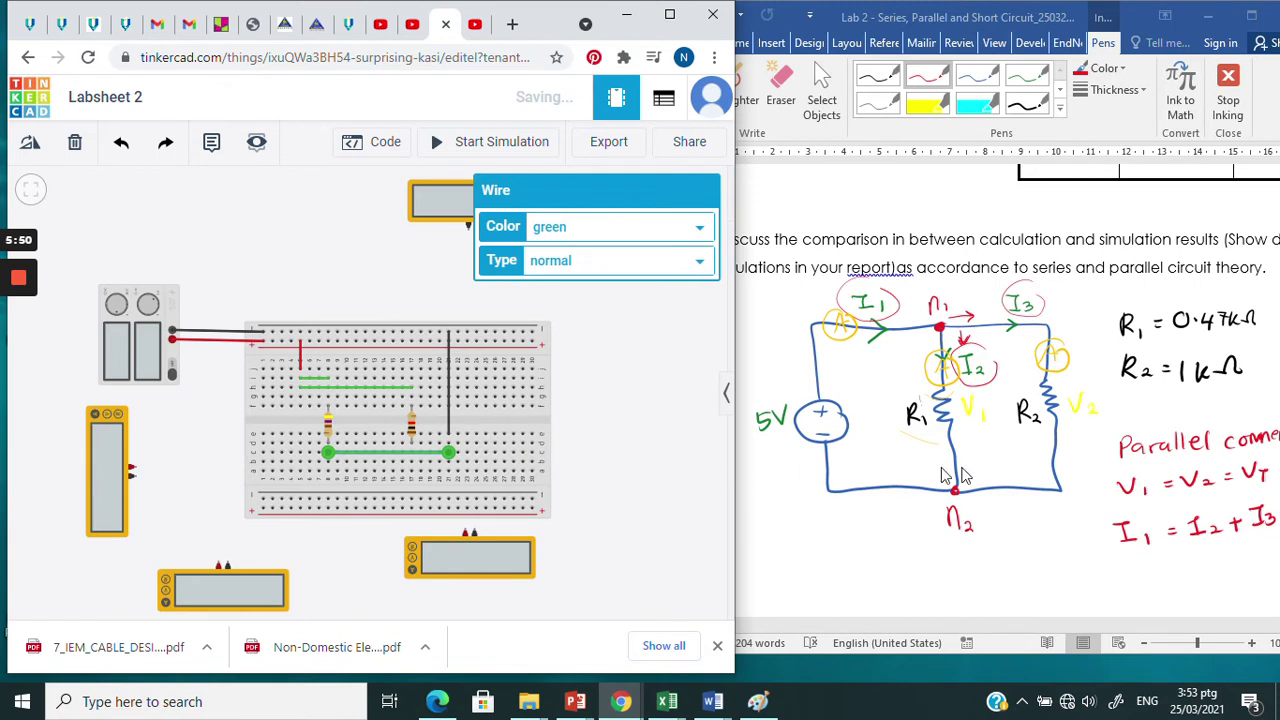
pyautogui.click(456, 470)
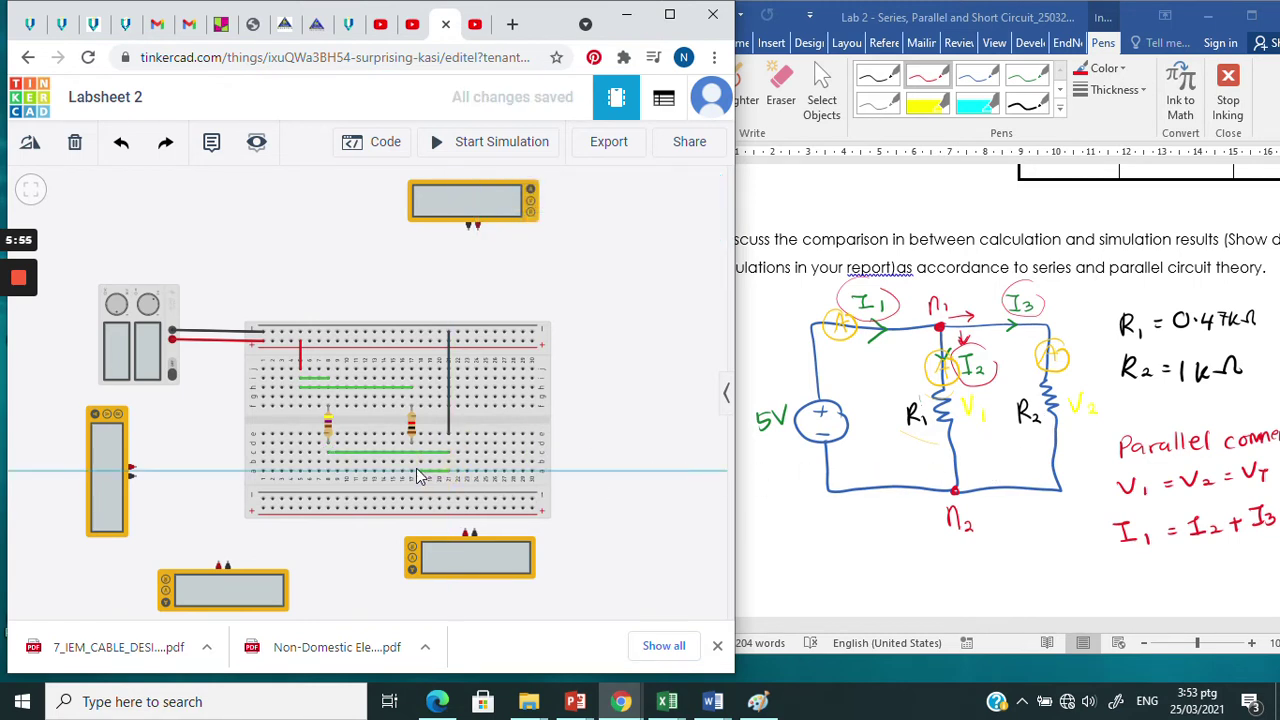
pyautogui.click(411, 471)
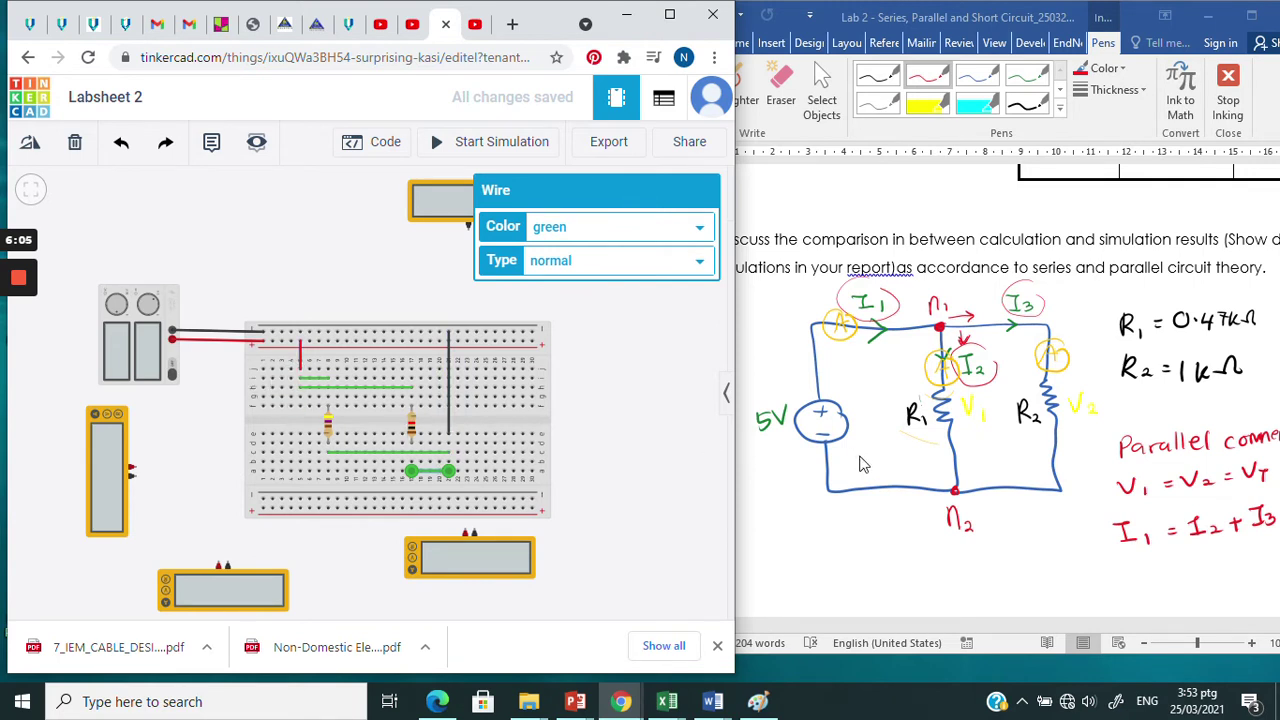
# - Return to the Word lab report and exit Pen inking with Esc
pyautogui.click(818, 521)
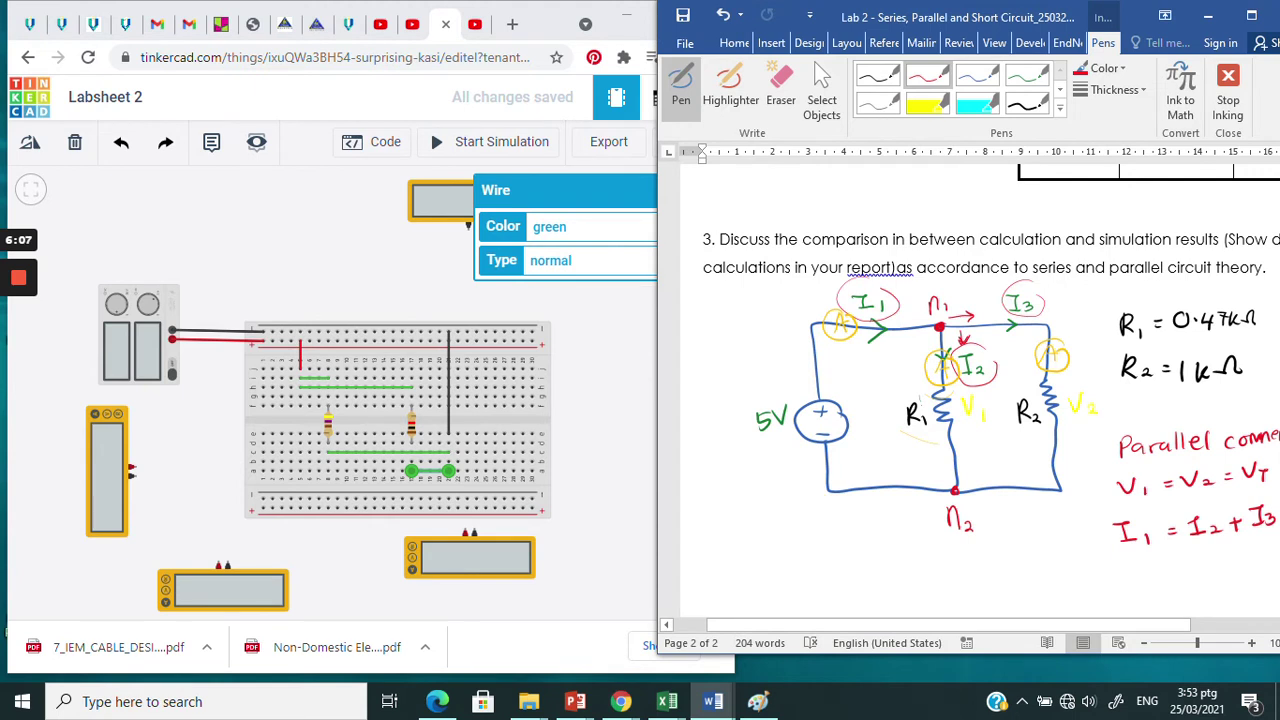
pyautogui.press('Escape')
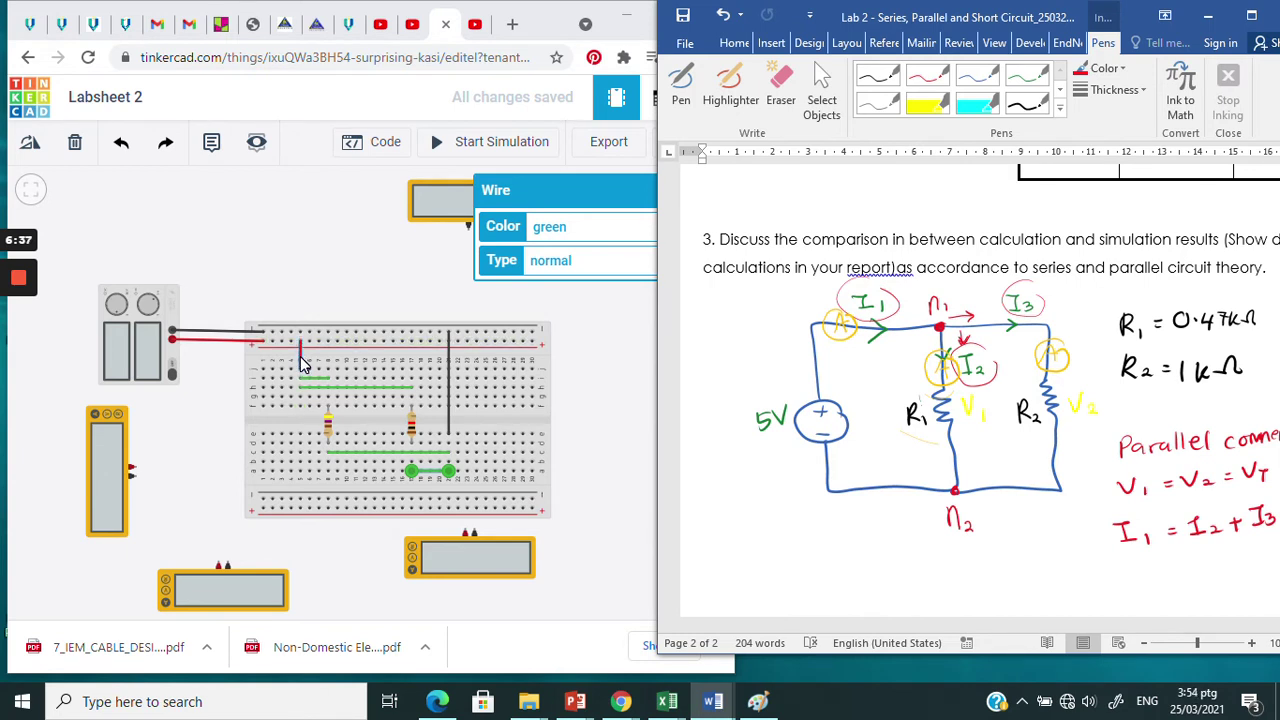
# - Delete the short red wire and wire the left ammeter between the top rail and the first resistor
pyautogui.click(302, 360)
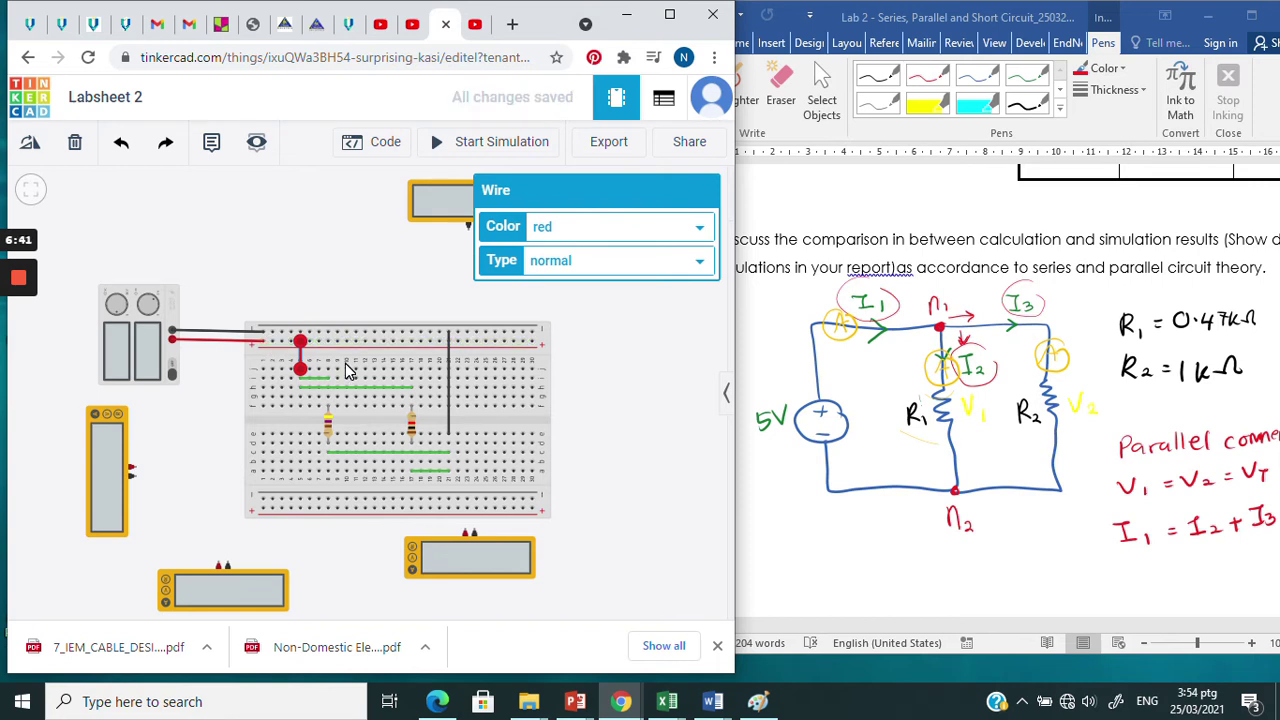
pyautogui.press('Delete')
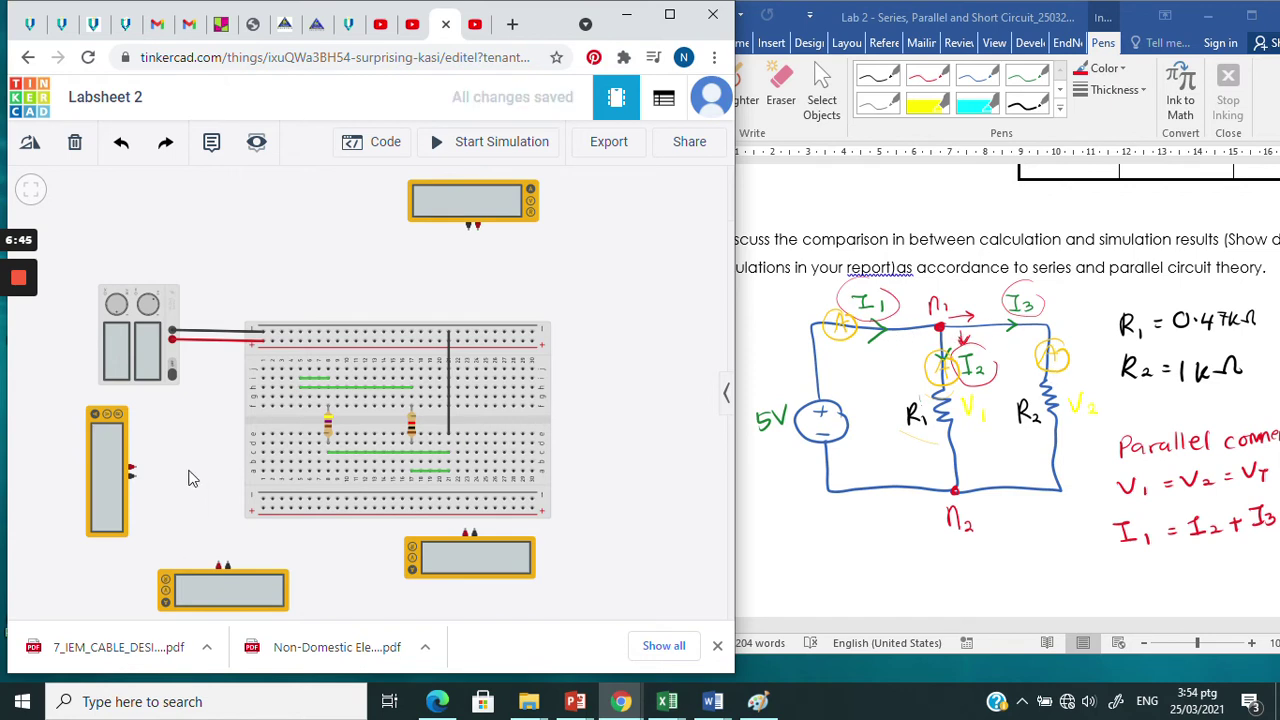
pyautogui.click(134, 469)
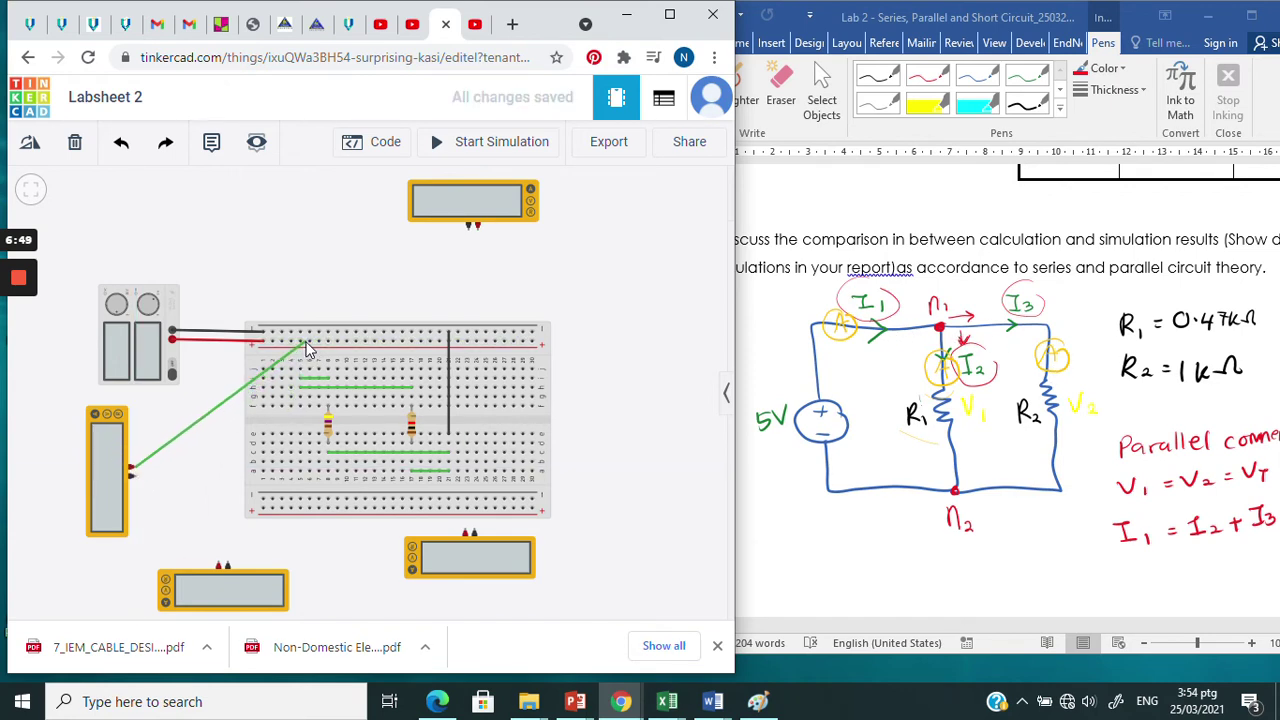
pyautogui.click(301, 343)
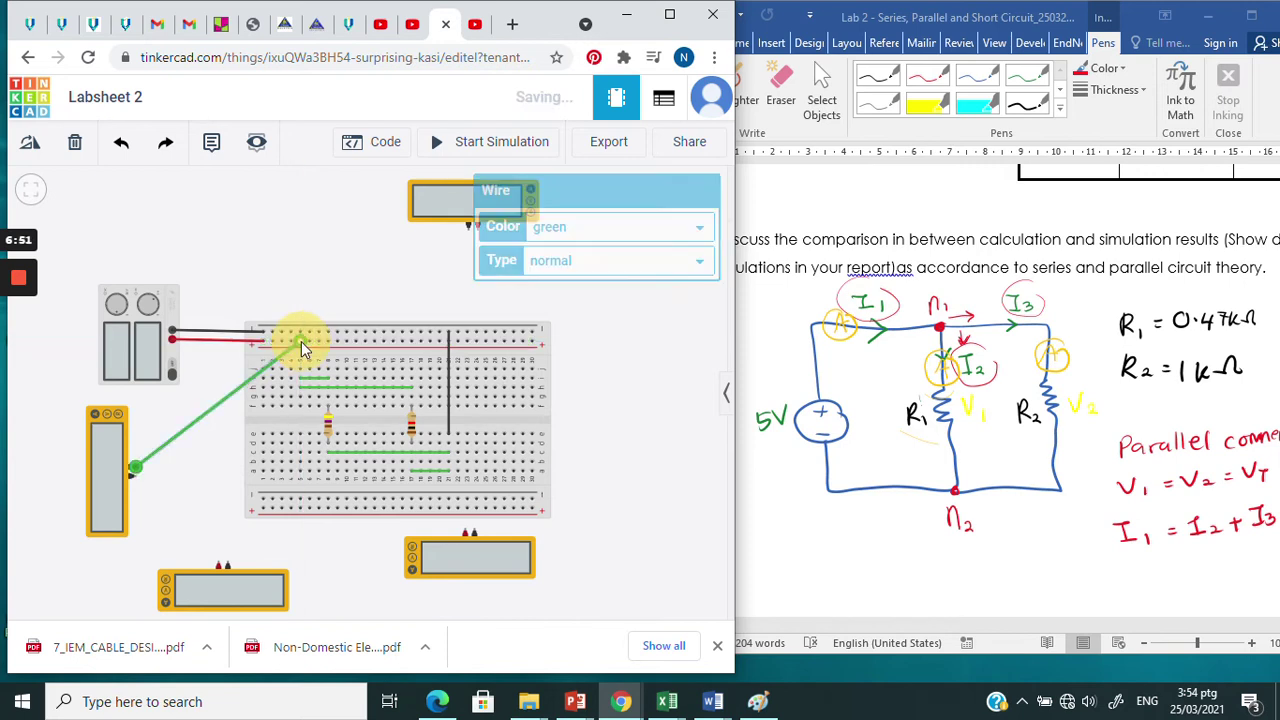
pyautogui.click(136, 476)
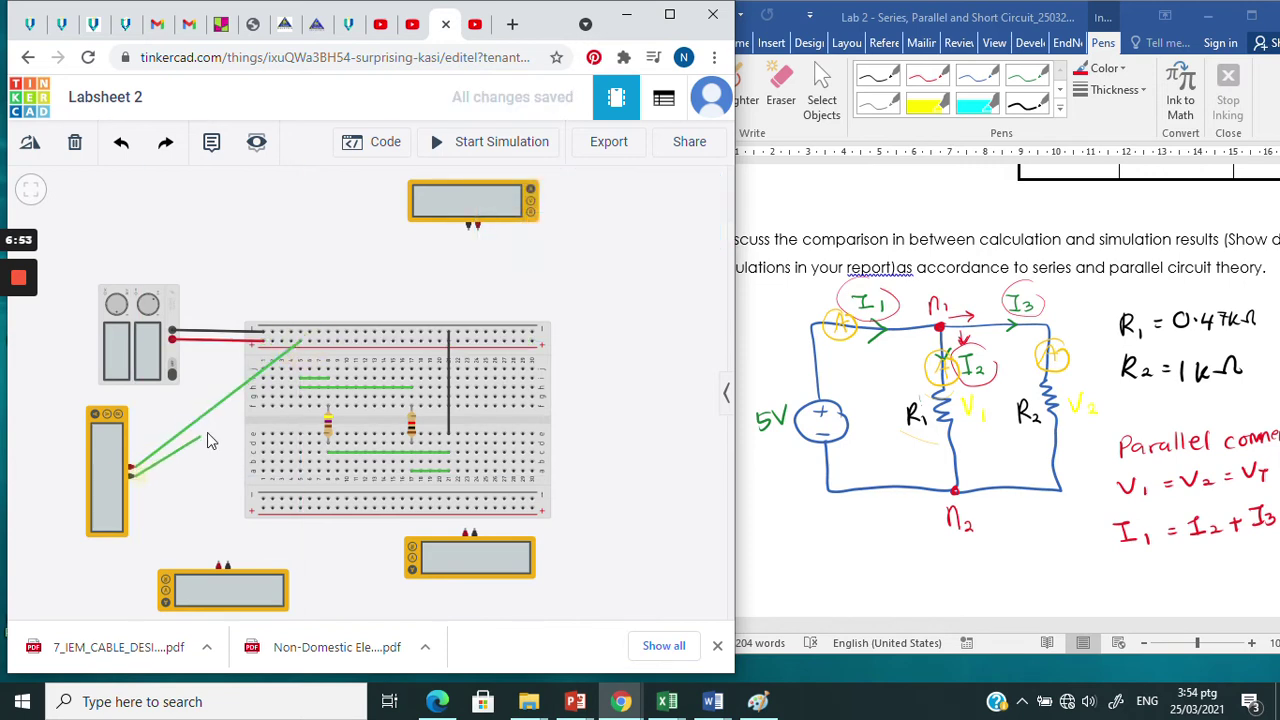
pyautogui.click(300, 370)
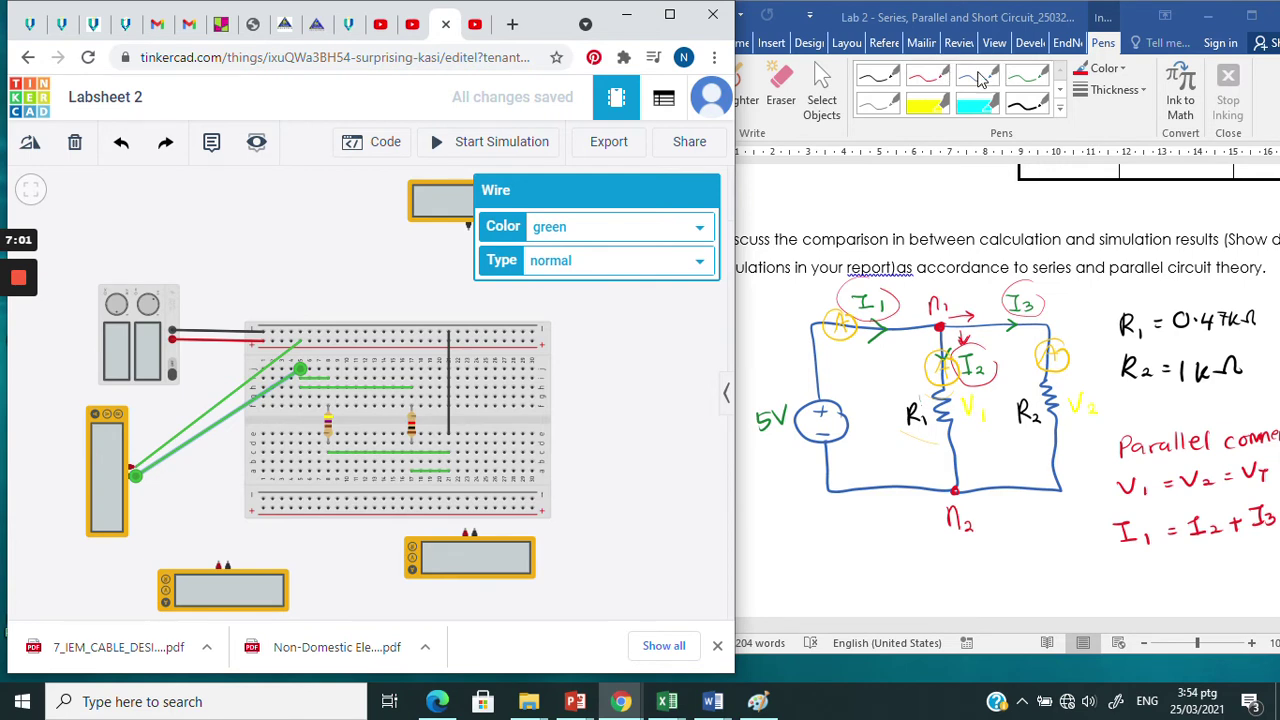
# - Switch to orange ink and mark the I1 ammeter's terminals with dots and a plus sign
pyautogui.click(1103, 72)
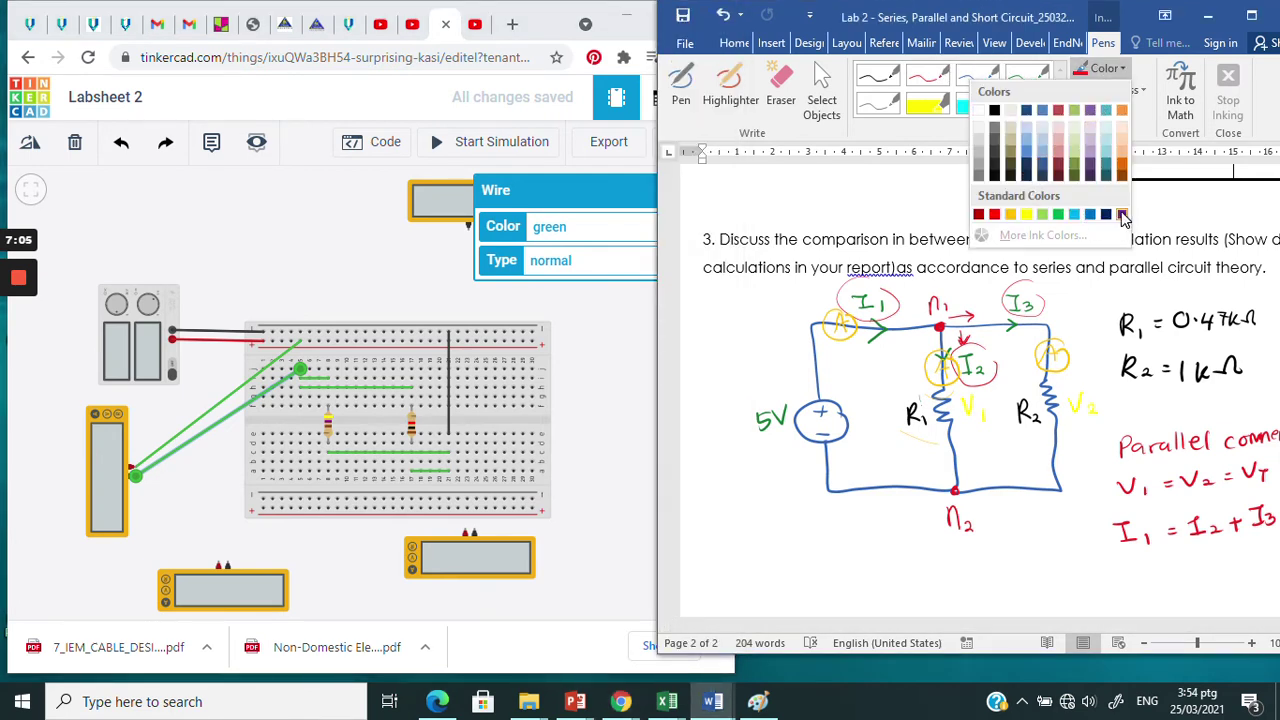
pyautogui.click(1122, 167)
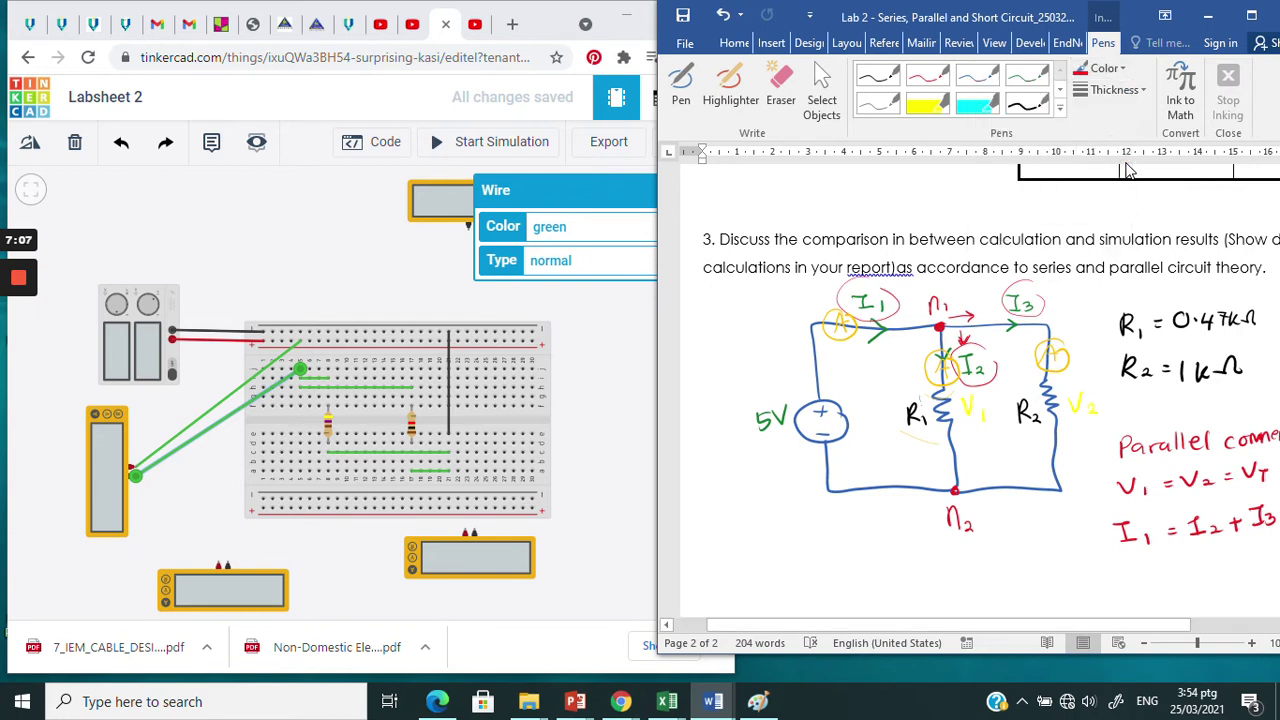
pyautogui.moveTo(818, 320)
pyautogui.mouseDown()
pyautogui.moveTo(813, 332)
pyautogui.moveTo(818, 323)
pyautogui.mouseUp()
pyautogui.click(866, 328)
pyautogui.click(862, 333)
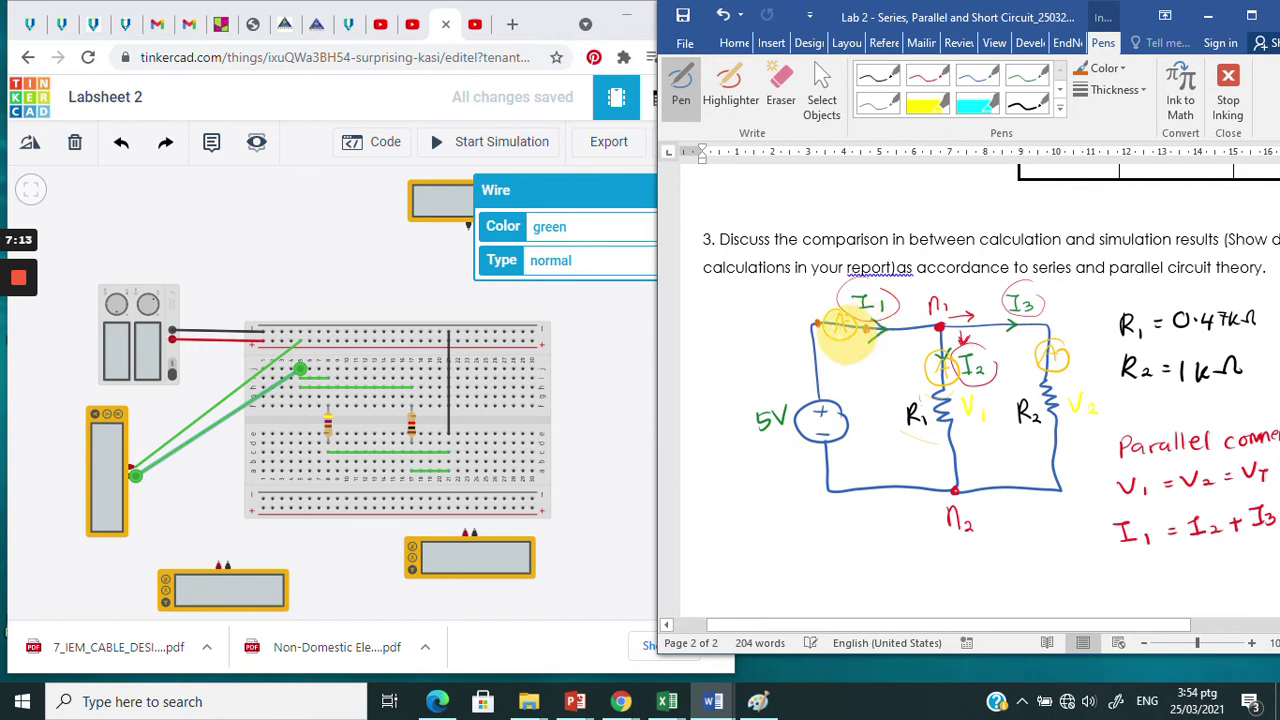
pyautogui.click(815, 311)
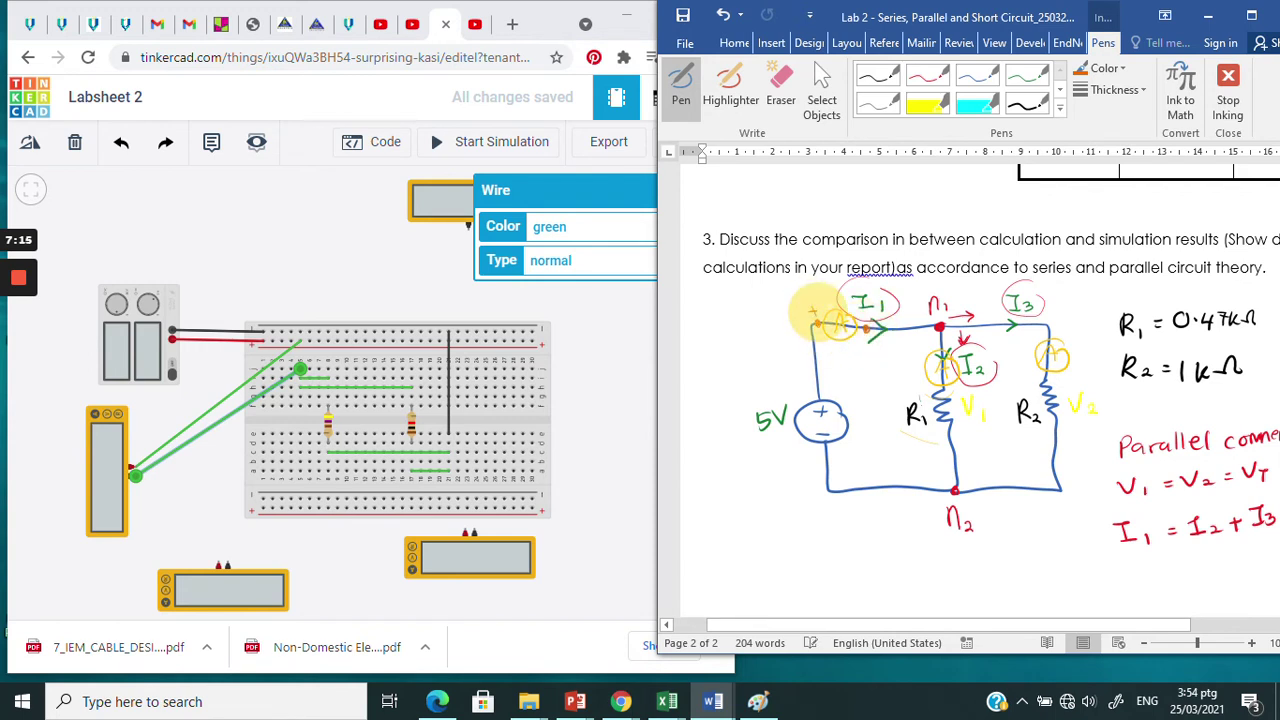
pyautogui.click(866, 340)
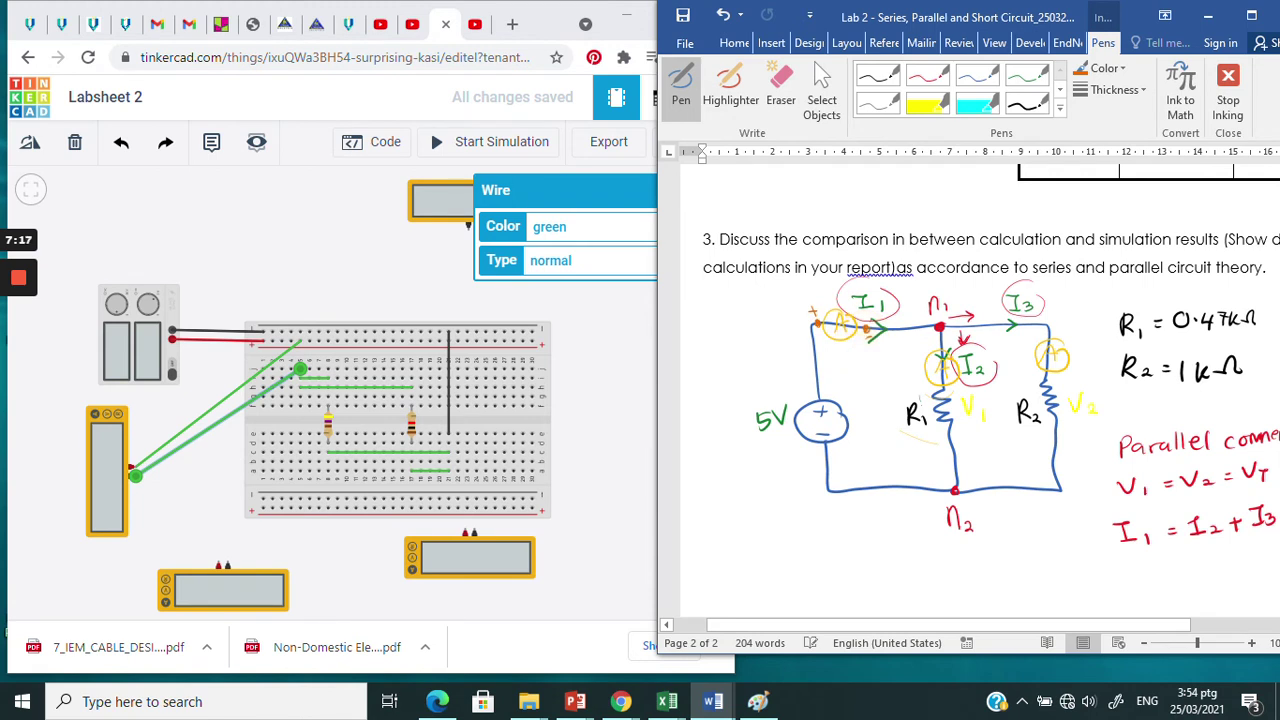
pyautogui.click(296, 345)
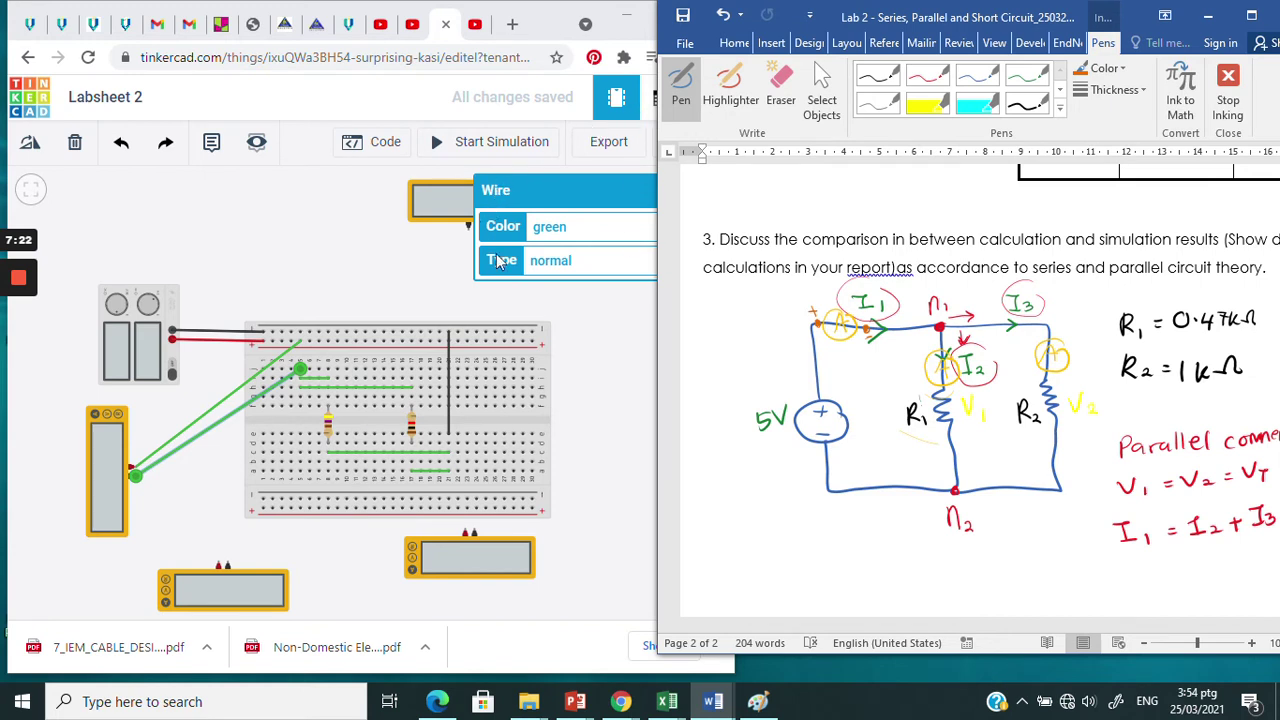
# - Run the simulation to check the left ammeter reads 15.6 mA, then stop, rerun and stop again
pyautogui.click(521, 152)
pyautogui.click(521, 150)
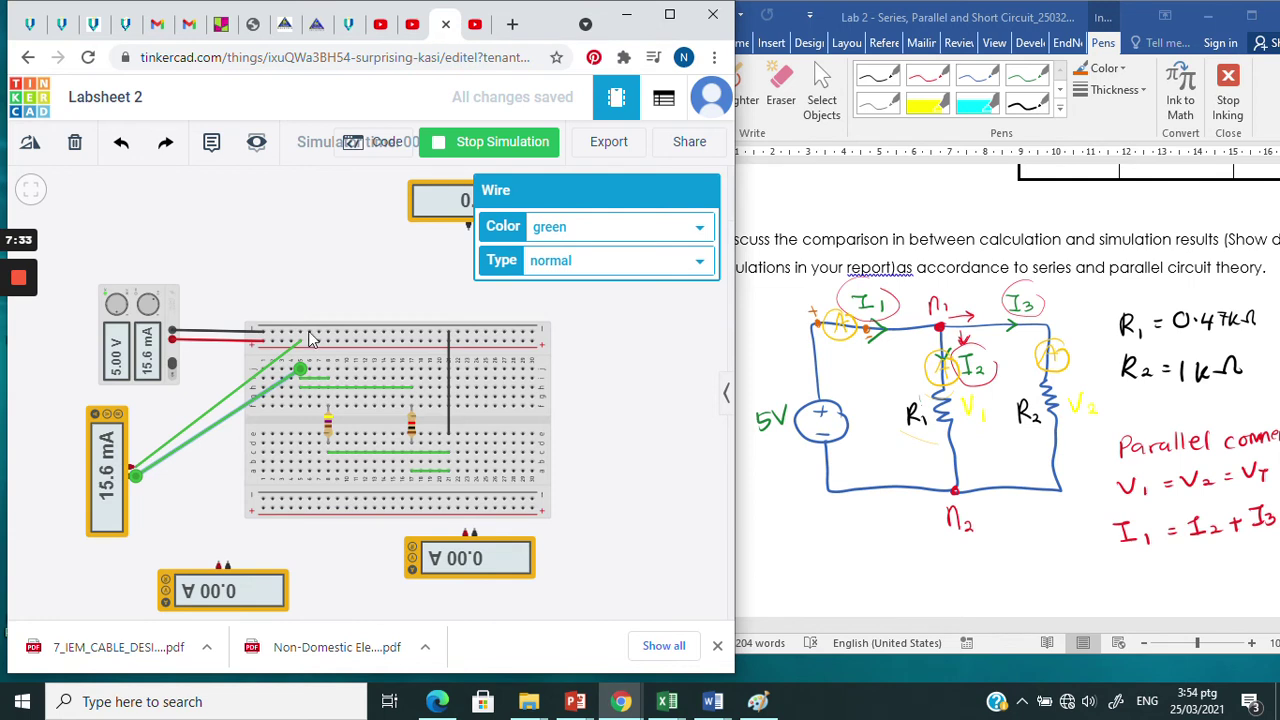
pyautogui.click(543, 148)
pyautogui.click(107, 462)
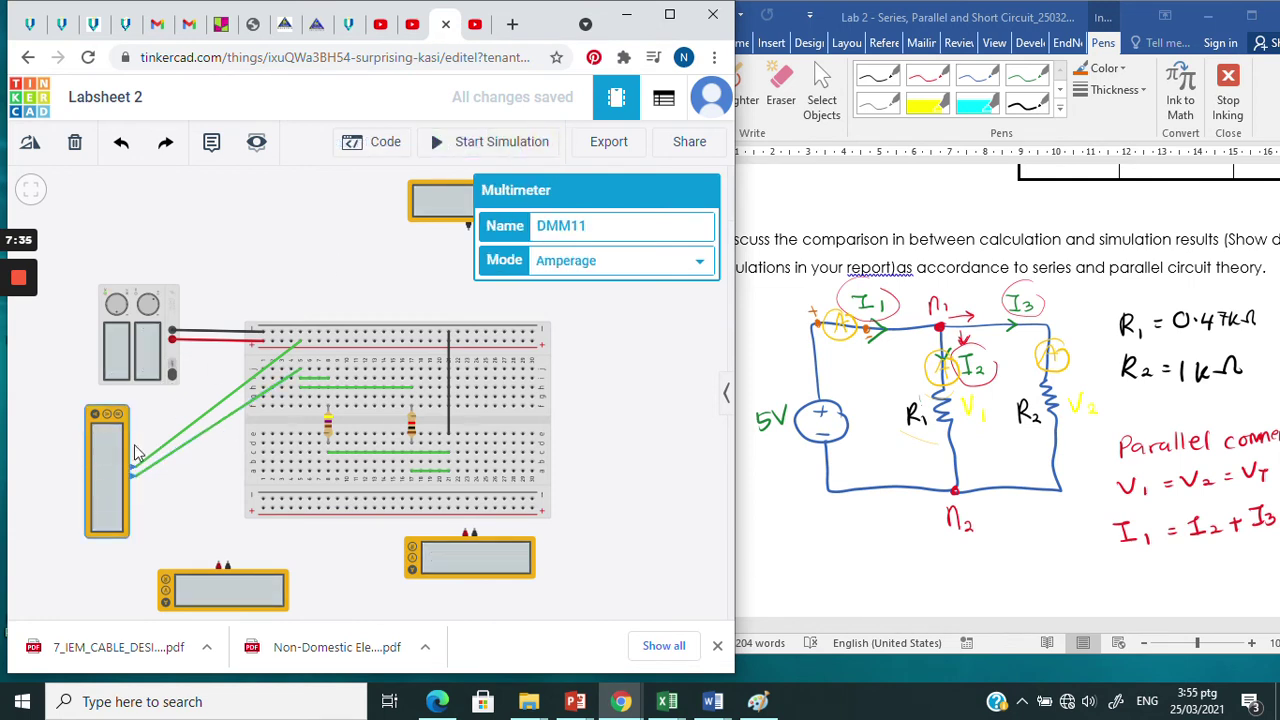
pyautogui.click(611, 309)
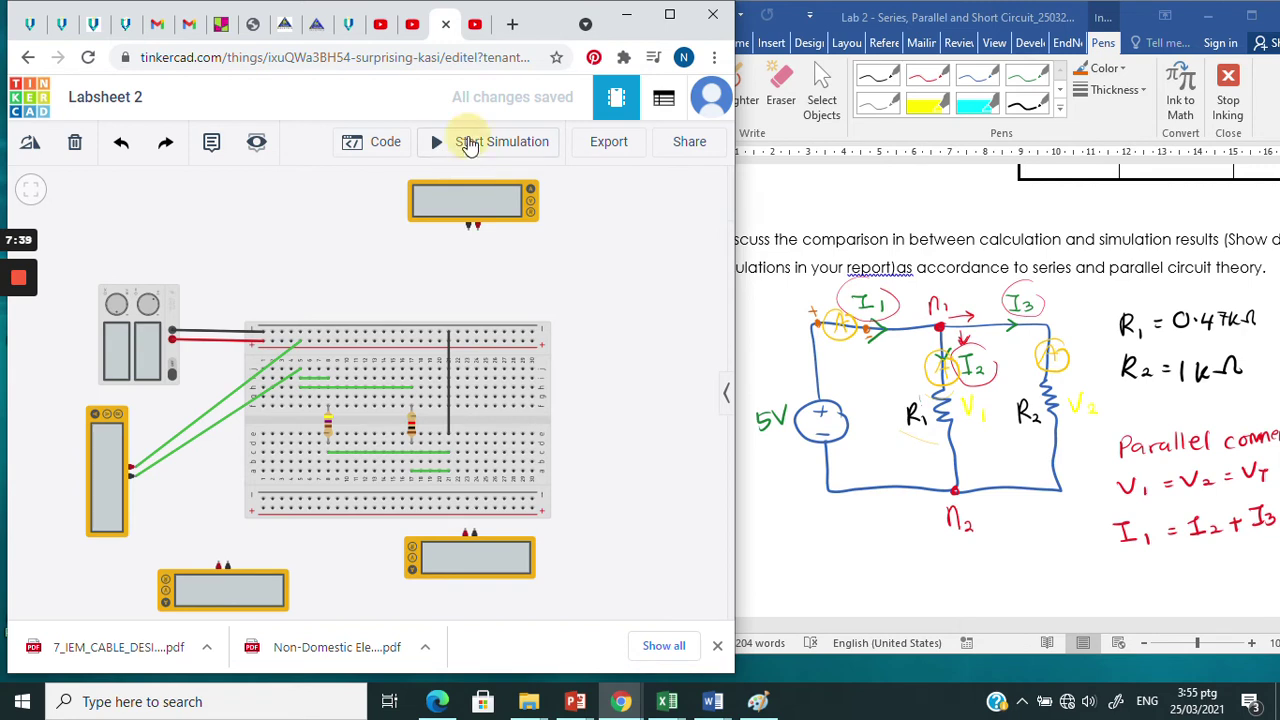
pyautogui.click(467, 145)
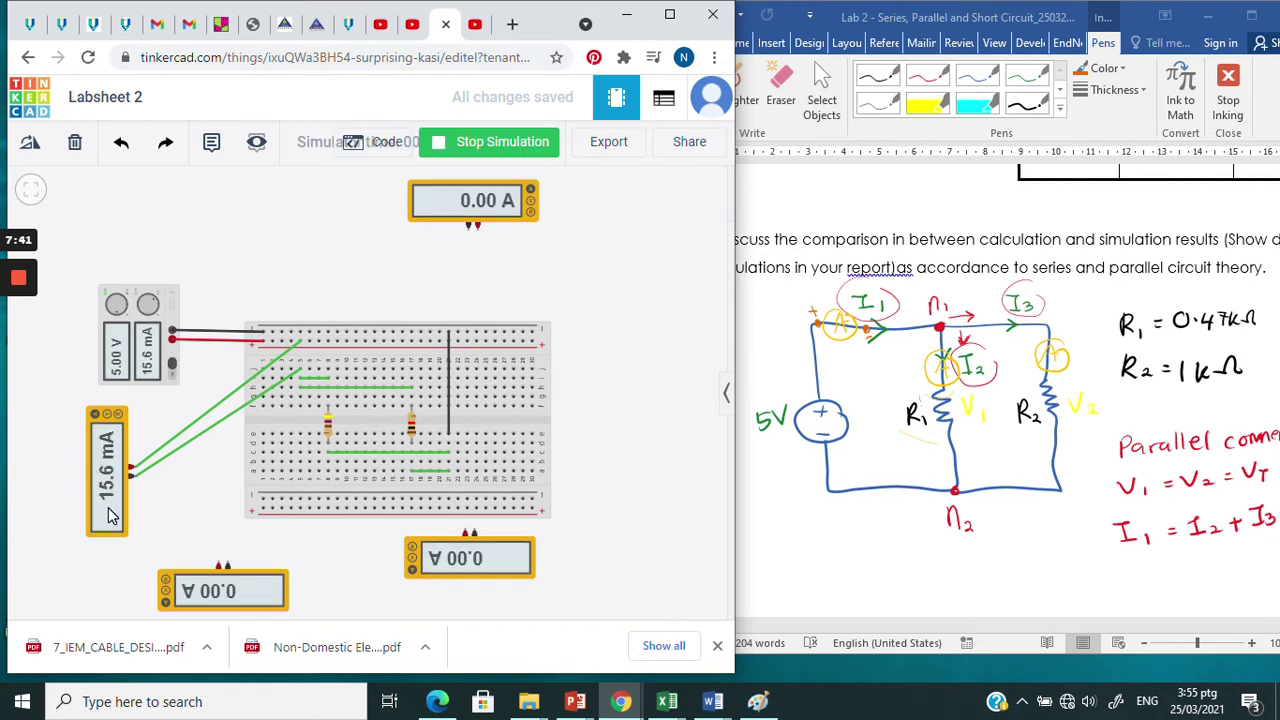
pyautogui.click(535, 150)
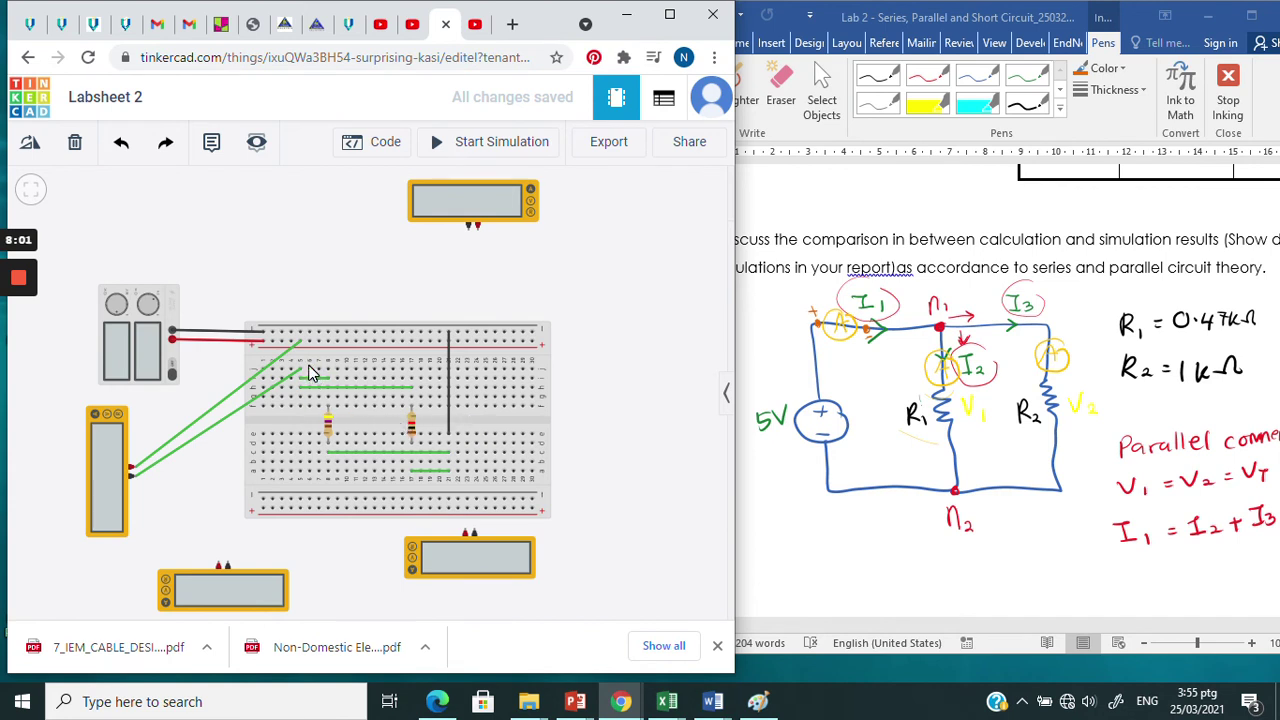
# - Remove a stray jumper and wire the bottom ammeter's positive and negative leads beside the first resistor
pyautogui.click(300, 386)
pyautogui.click(330, 386)
pyautogui.click(320, 387)
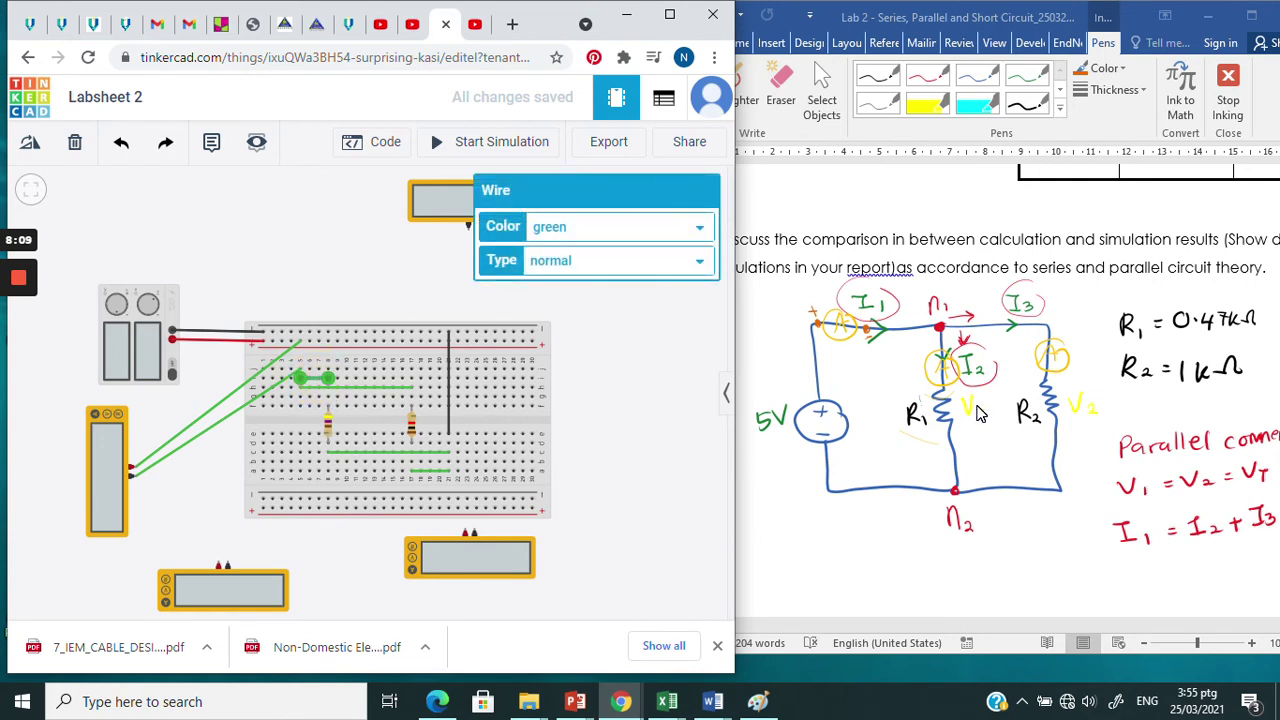
pyautogui.press('Delete')
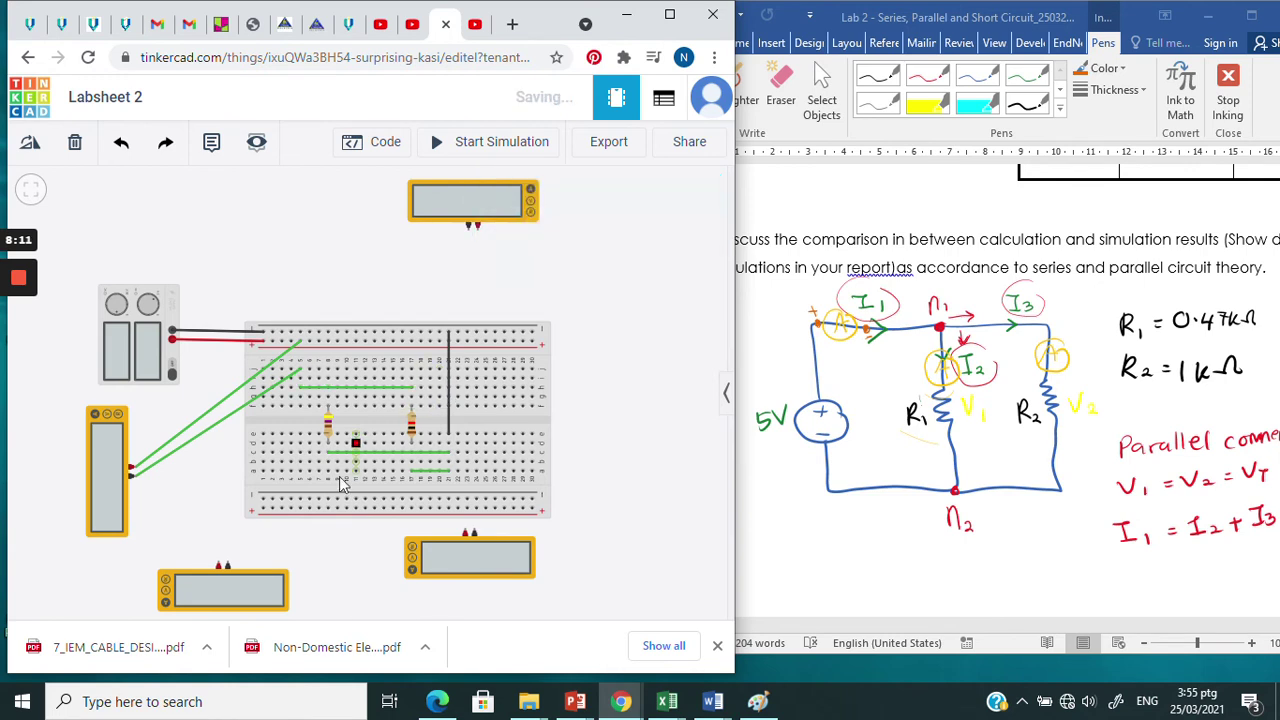
pyautogui.click(220, 565)
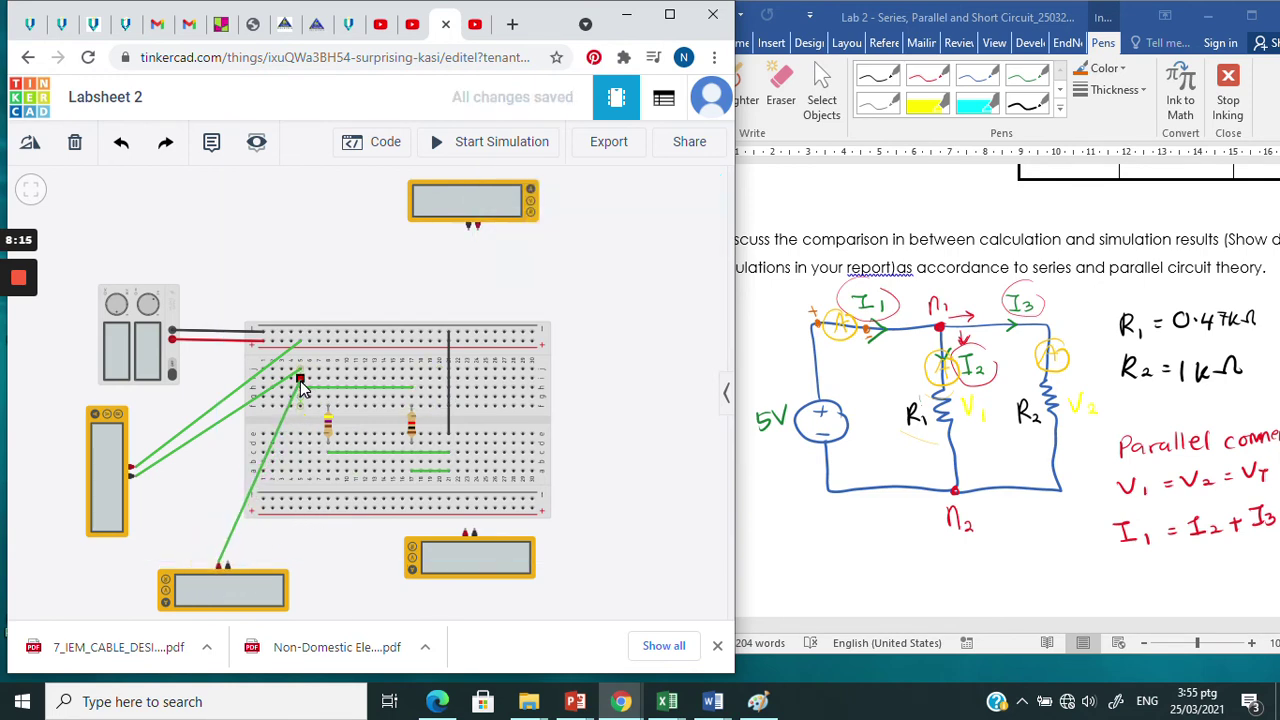
pyautogui.click(300, 381)
pyautogui.click(229, 566)
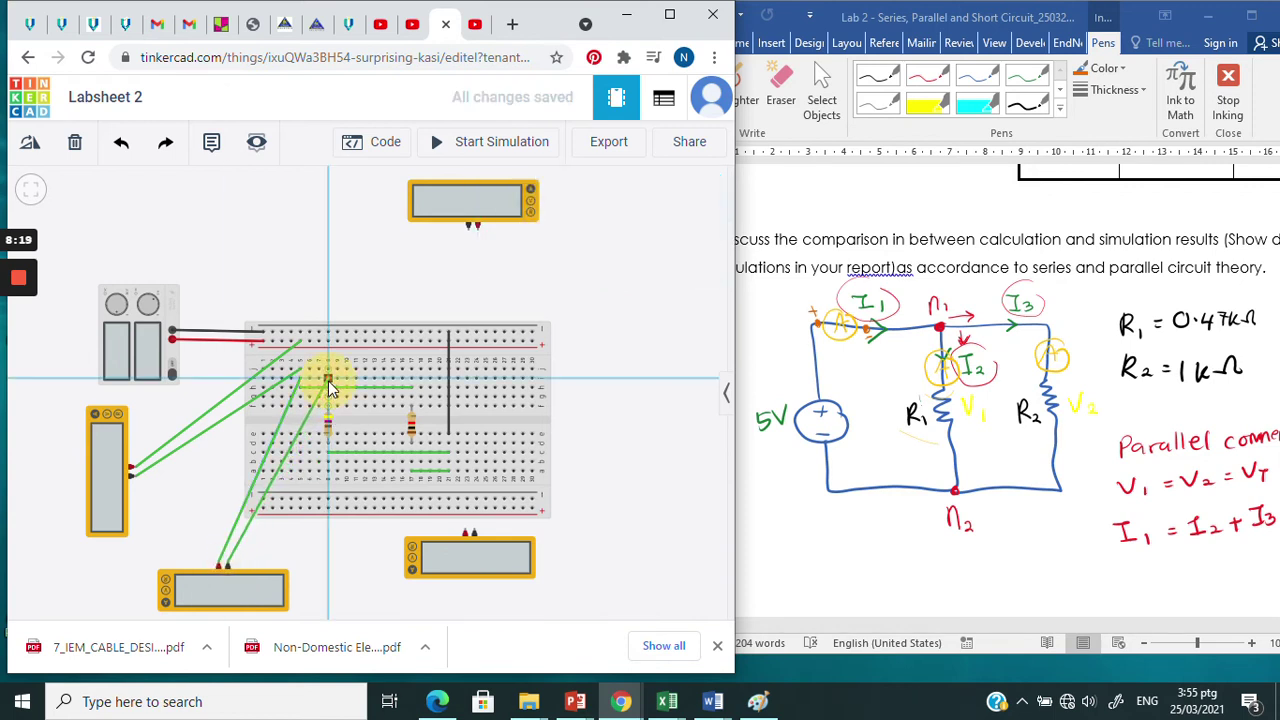
pyautogui.click(327, 381)
pyautogui.press('Escape')
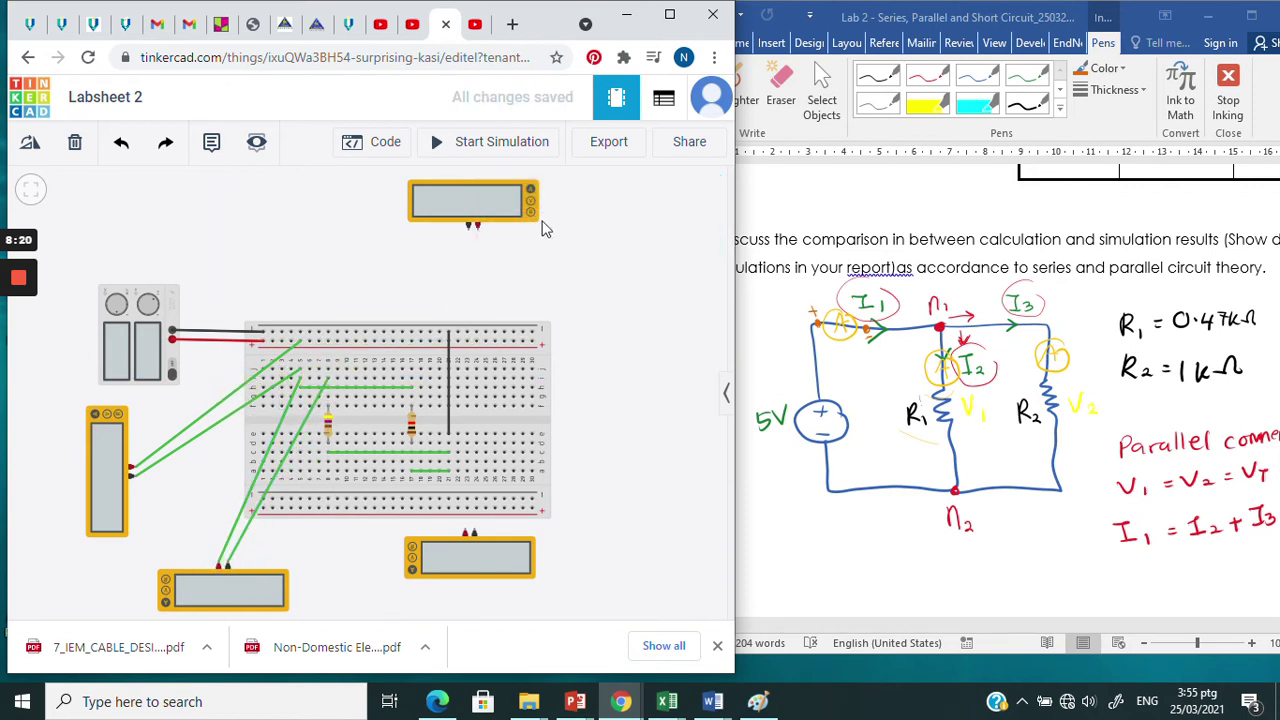
# - Recolour the left ammeter's rail lead red and its other lead black
pyautogui.click(224, 406)
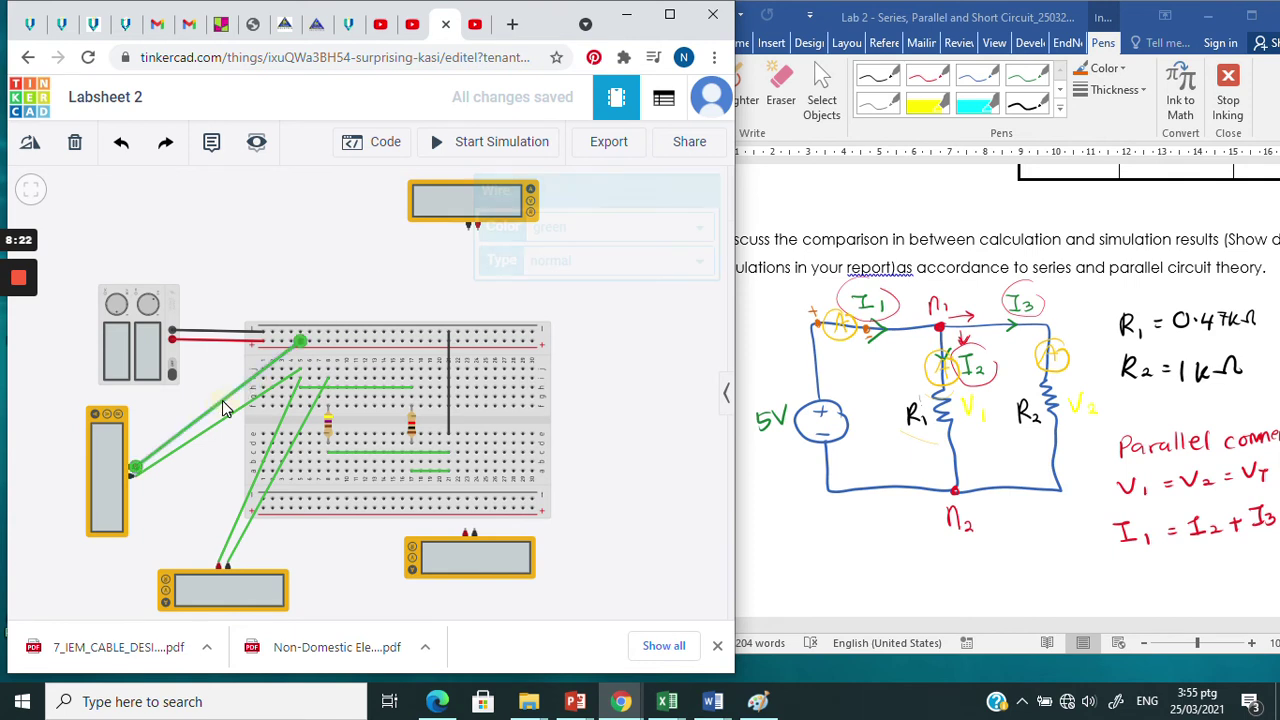
pyautogui.click(540, 238)
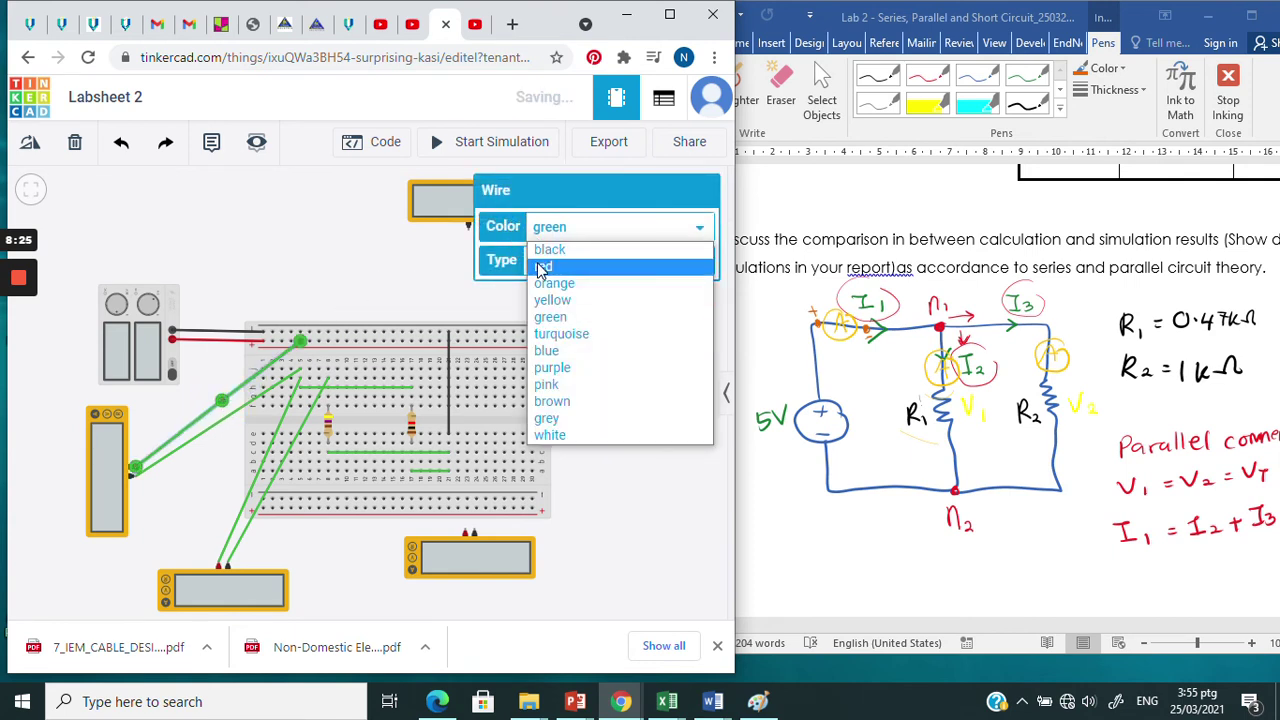
pyautogui.click(543, 266)
pyautogui.click(194, 449)
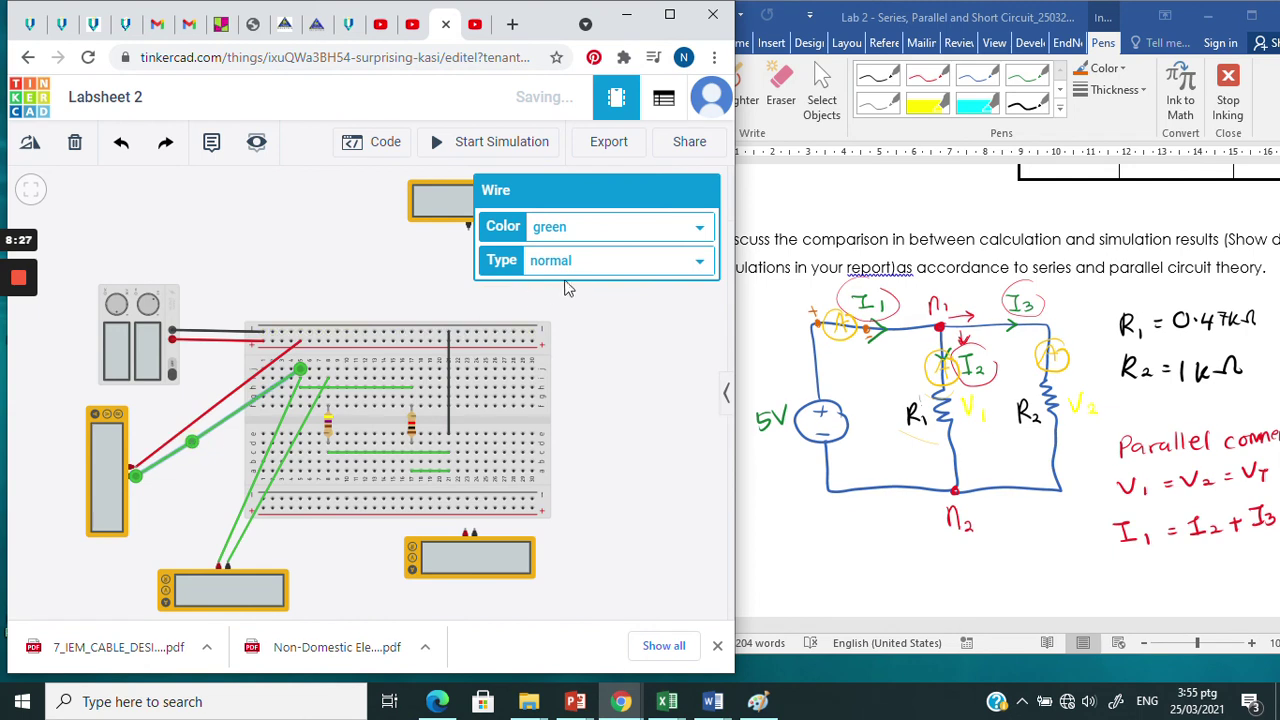
pyautogui.click(587, 232)
pyautogui.click(585, 249)
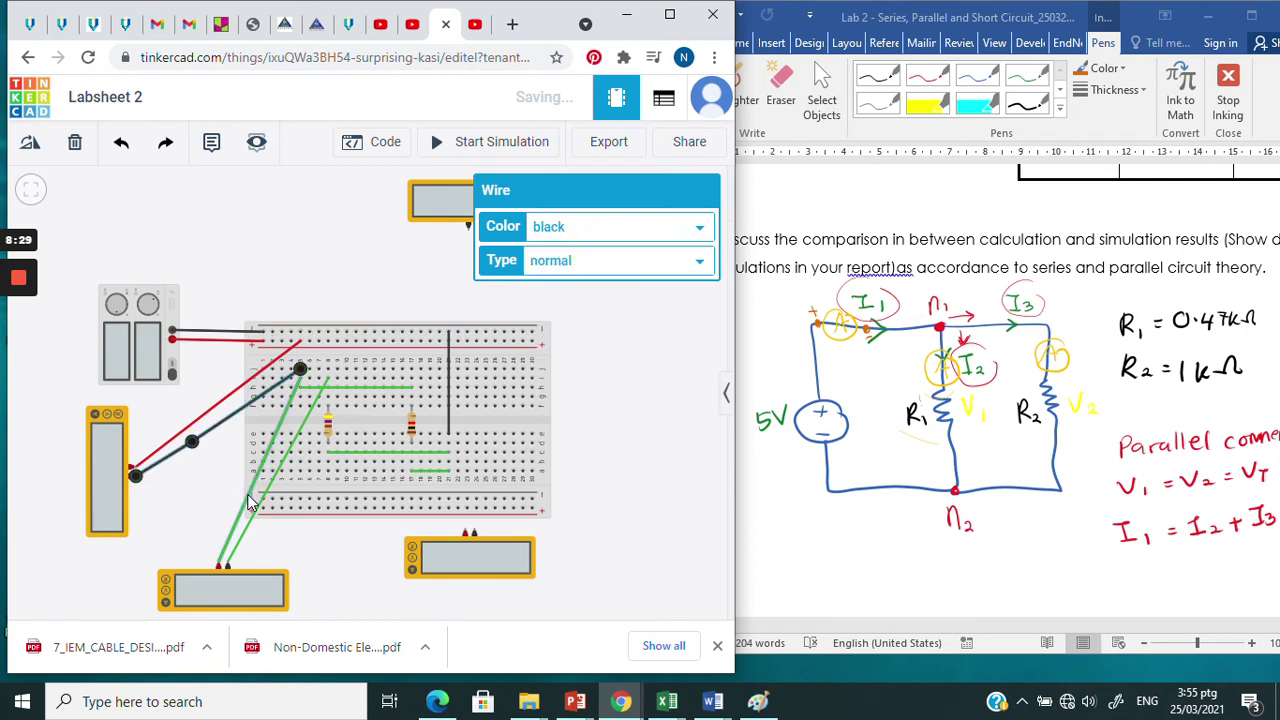
# - Make the lower-left meter's leads red and black, then mark node n1 on the sketch
pyautogui.click(250, 490)
pyautogui.click(557, 240)
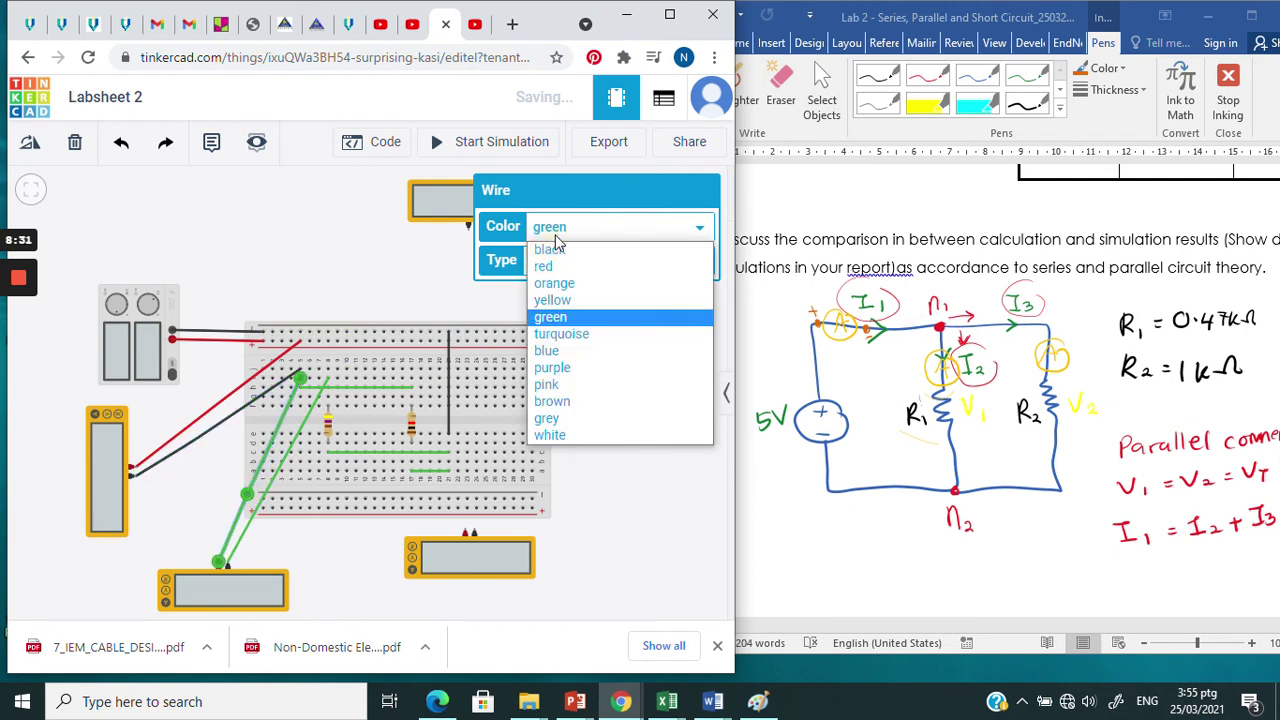
pyautogui.click(545, 264)
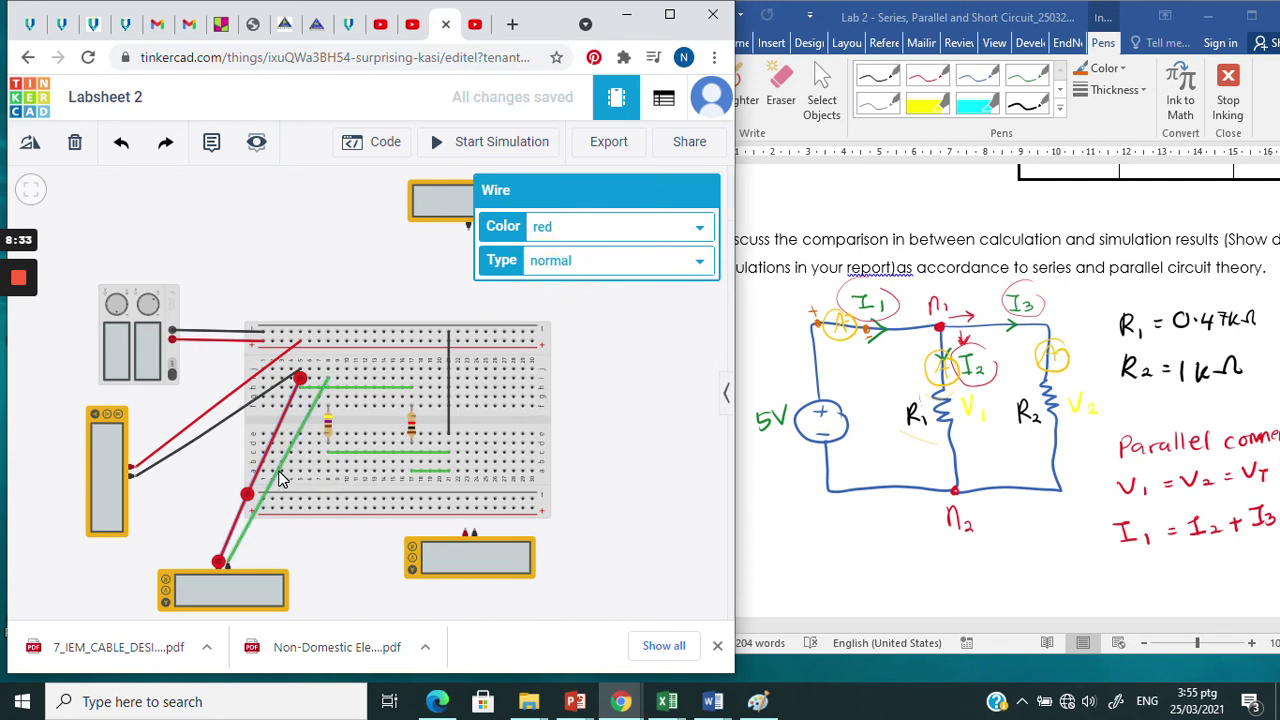
pyautogui.click(262, 500)
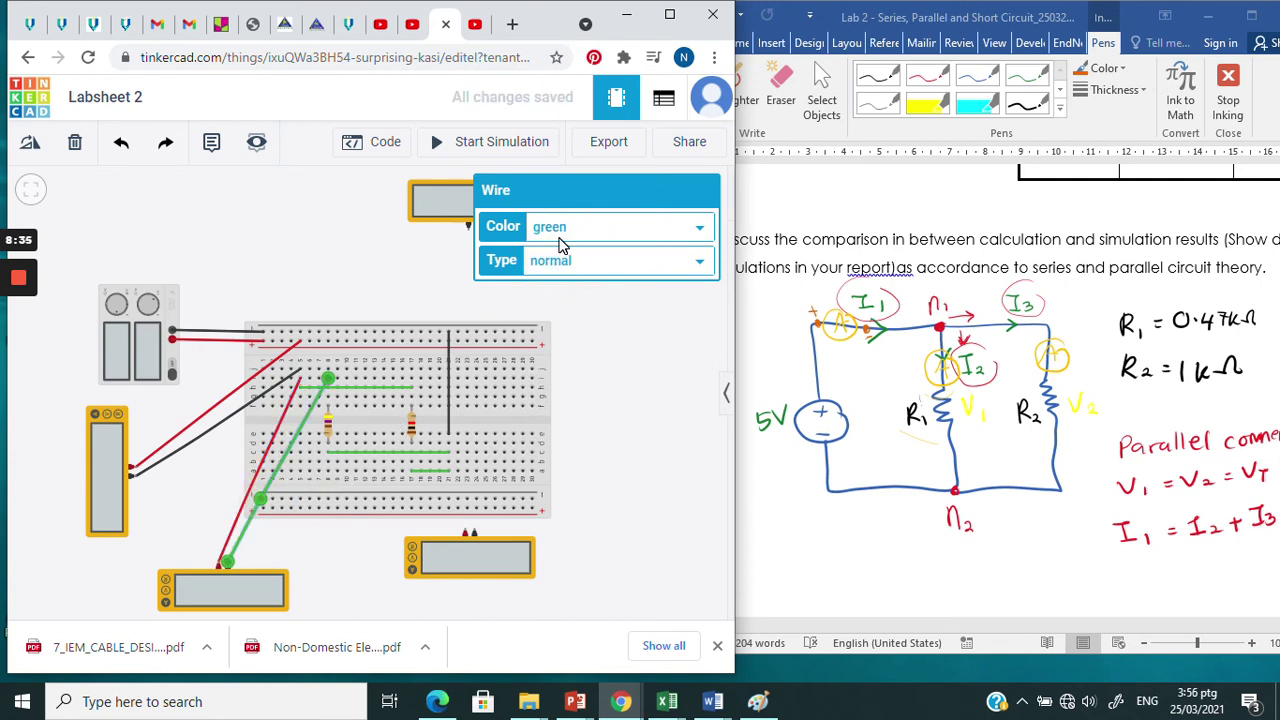
pyautogui.click(560, 227)
pyautogui.click(543, 248)
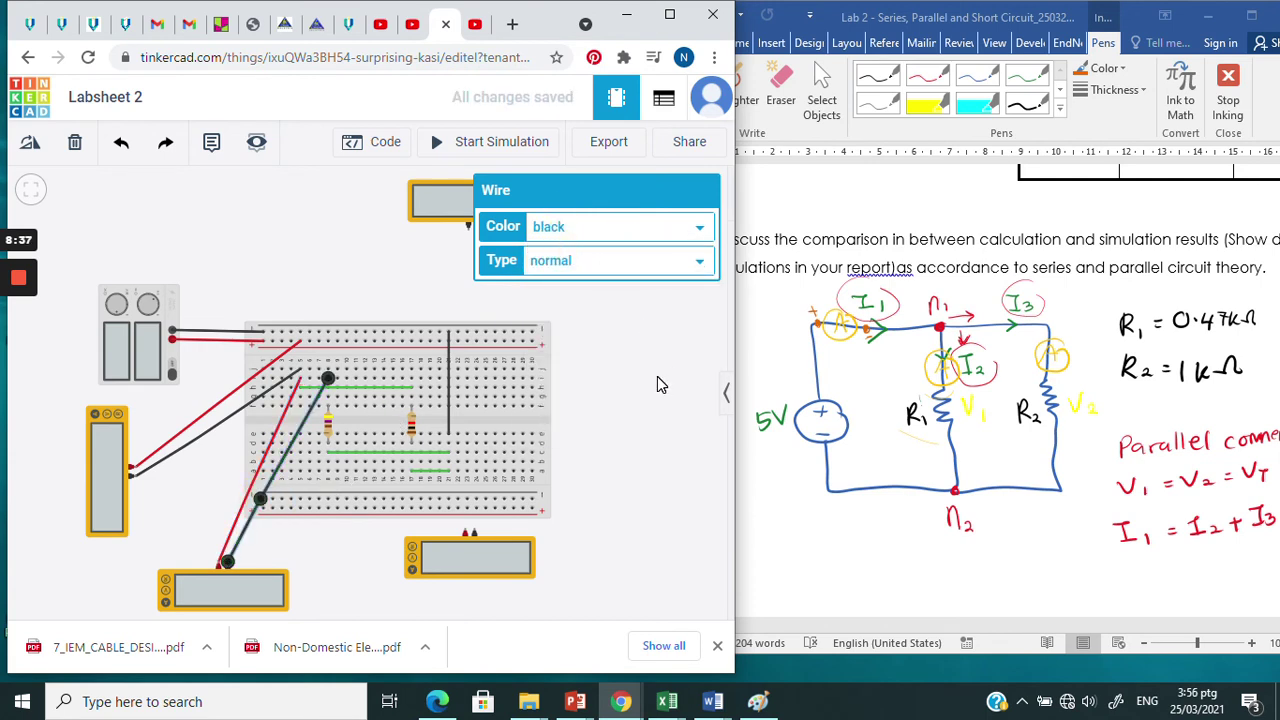
pyautogui.click(662, 376)
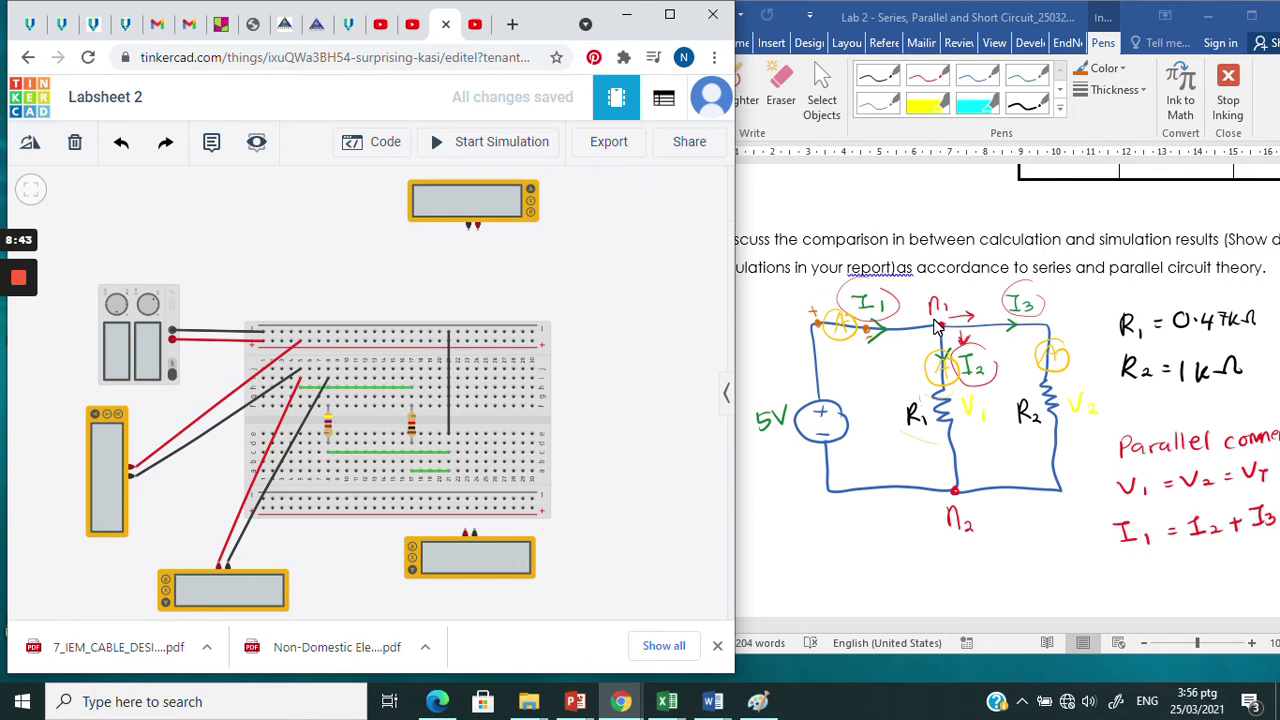
pyautogui.click(940, 326)
# - Delete the jumper joining the two resistors' top rows
pyautogui.moveTo(366, 393); pyautogui.dragTo(350, 393)
pyautogui.click(350, 390)
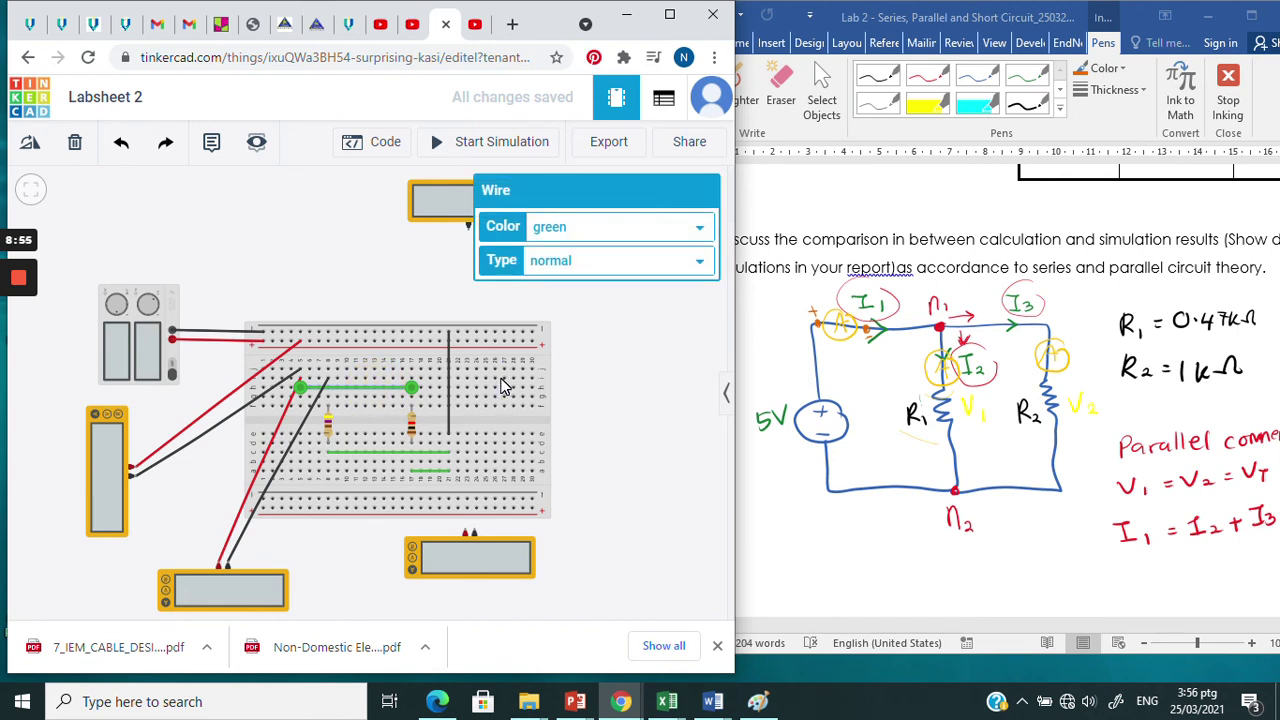
pyautogui.press('Delete')
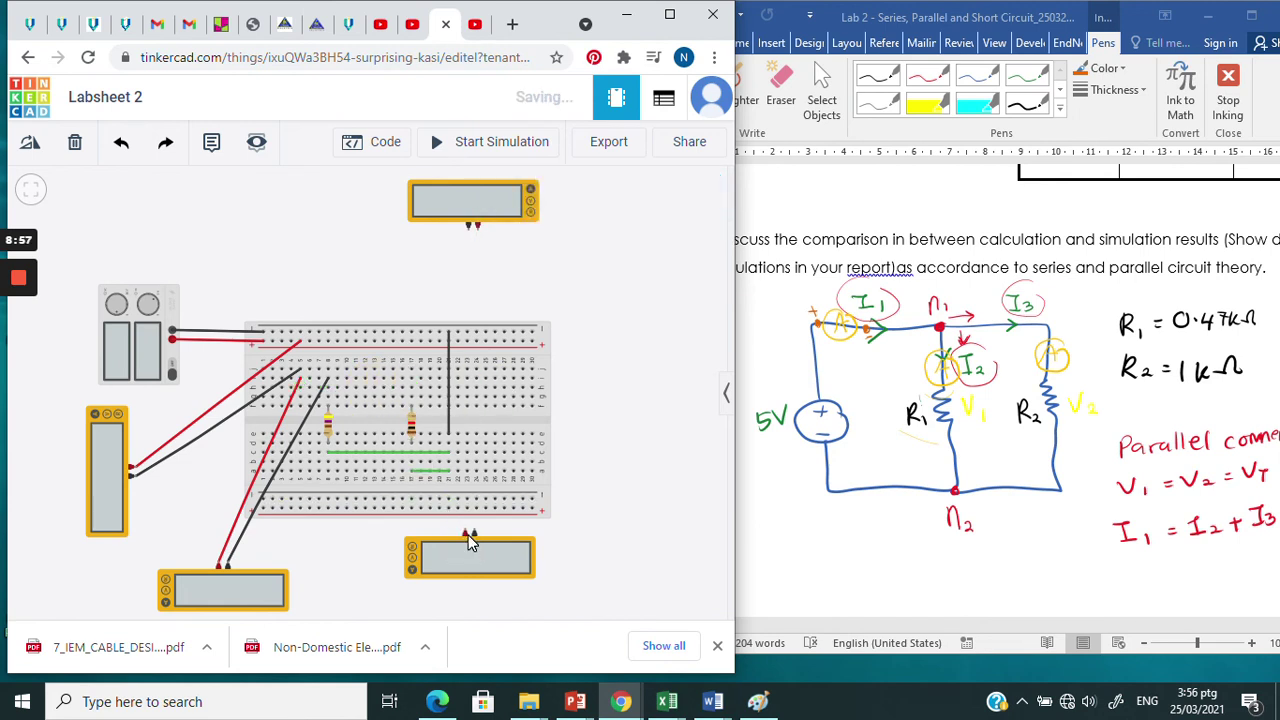
# - Wire the ammeter's red positive lead to R1's row and its negative lead to R2's row
pyautogui.click(465, 532)
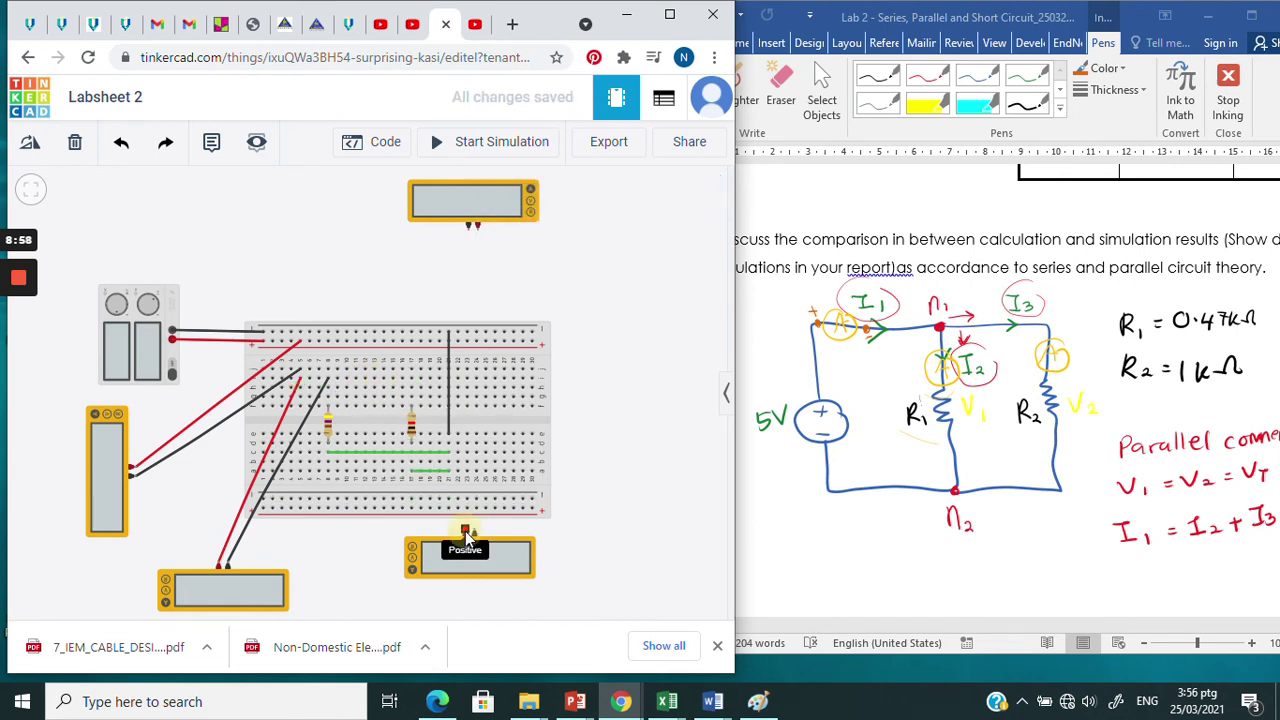
pyautogui.click(300, 407)
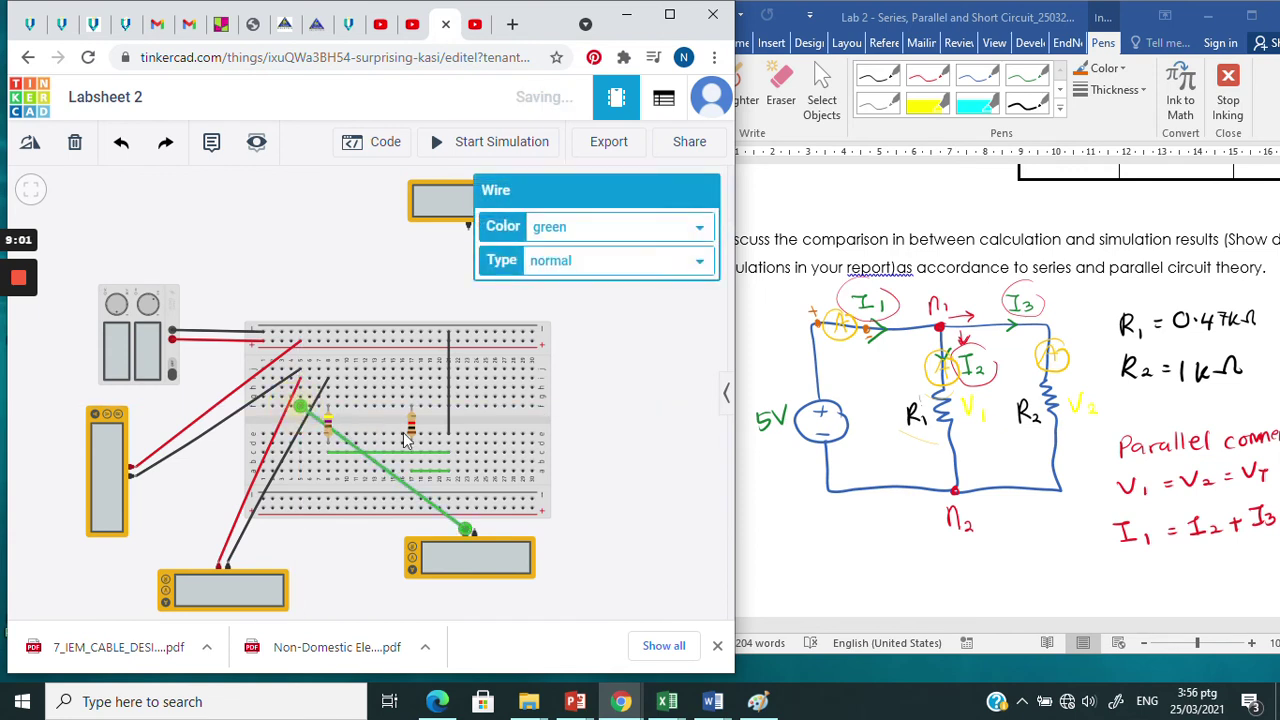
pyautogui.click(604, 229)
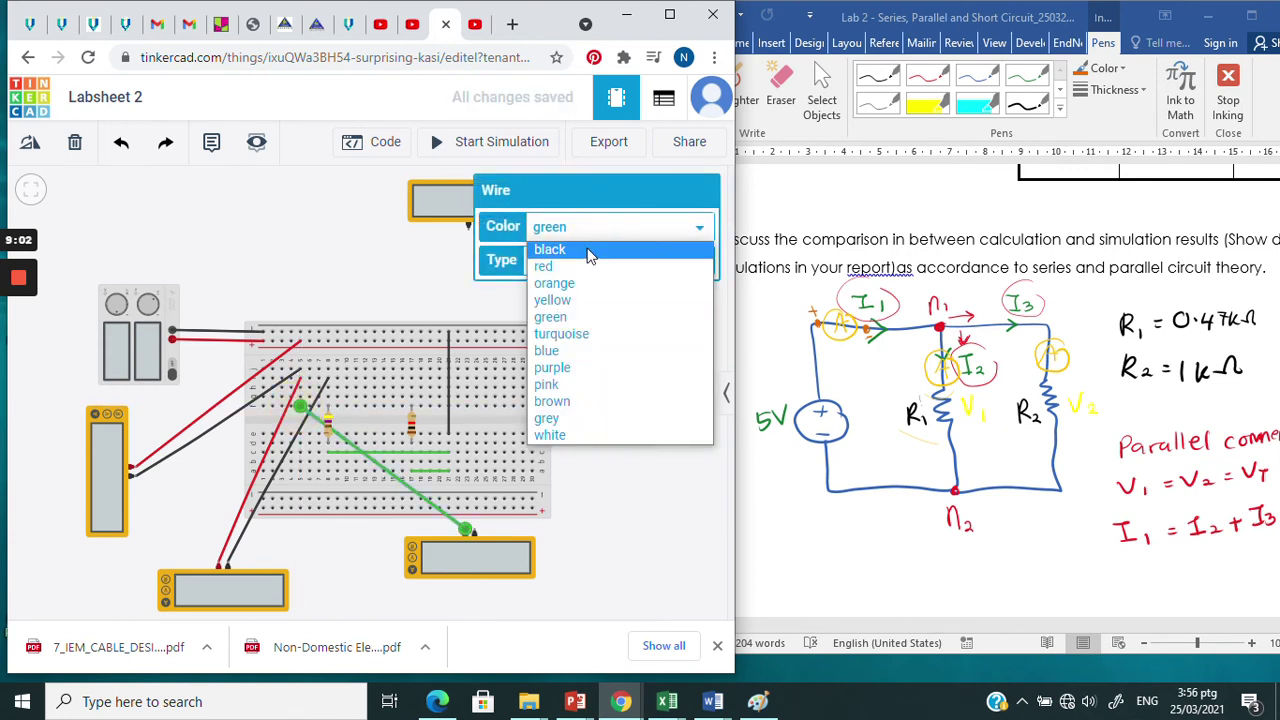
pyautogui.click(580, 269)
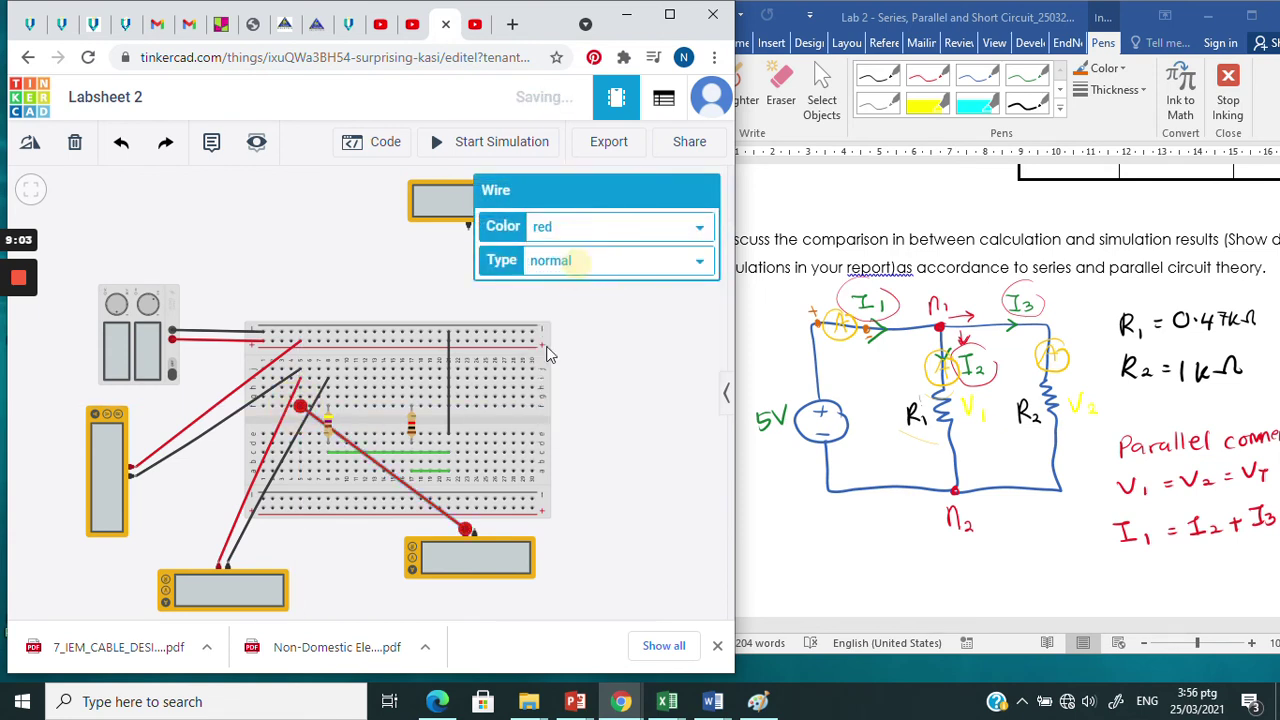
pyautogui.click(474, 532)
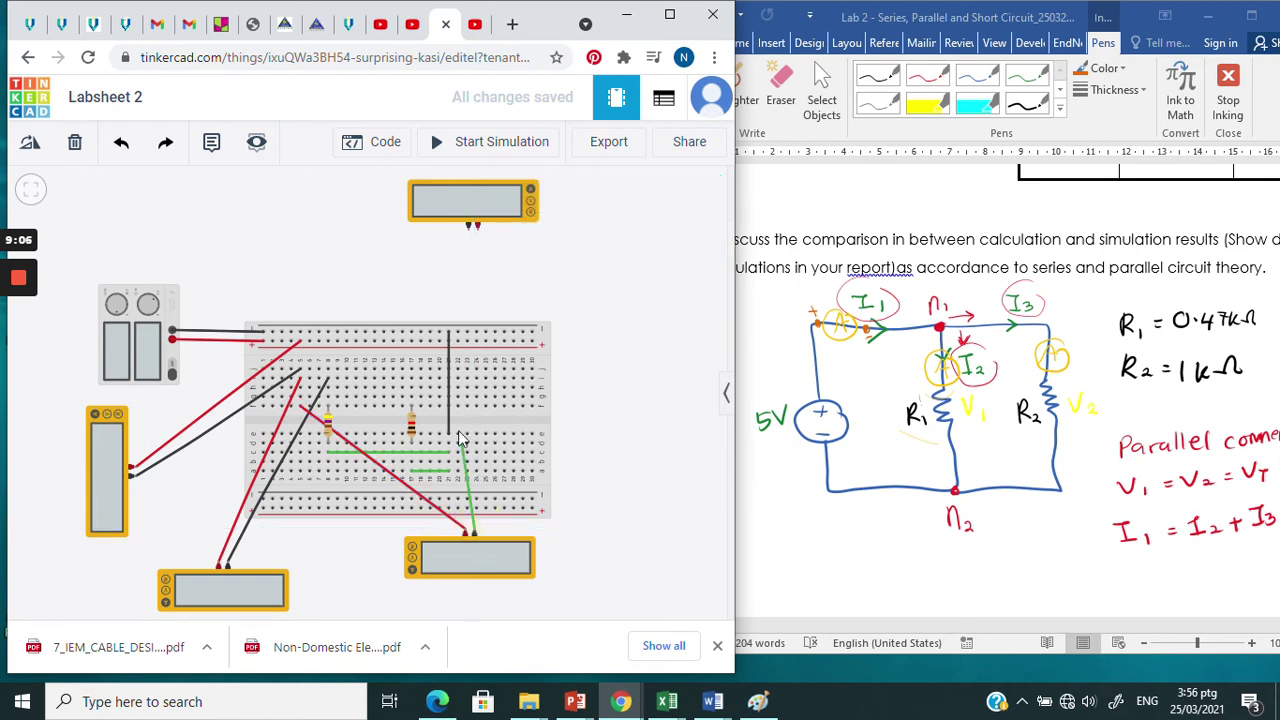
pyautogui.click(413, 398)
pyautogui.click(630, 418)
# - Rotate the DMM31 ammeter horizontal and place it just above the breadboard
pyautogui.moveTo(470, 572); pyautogui.dragTo(370, 247)
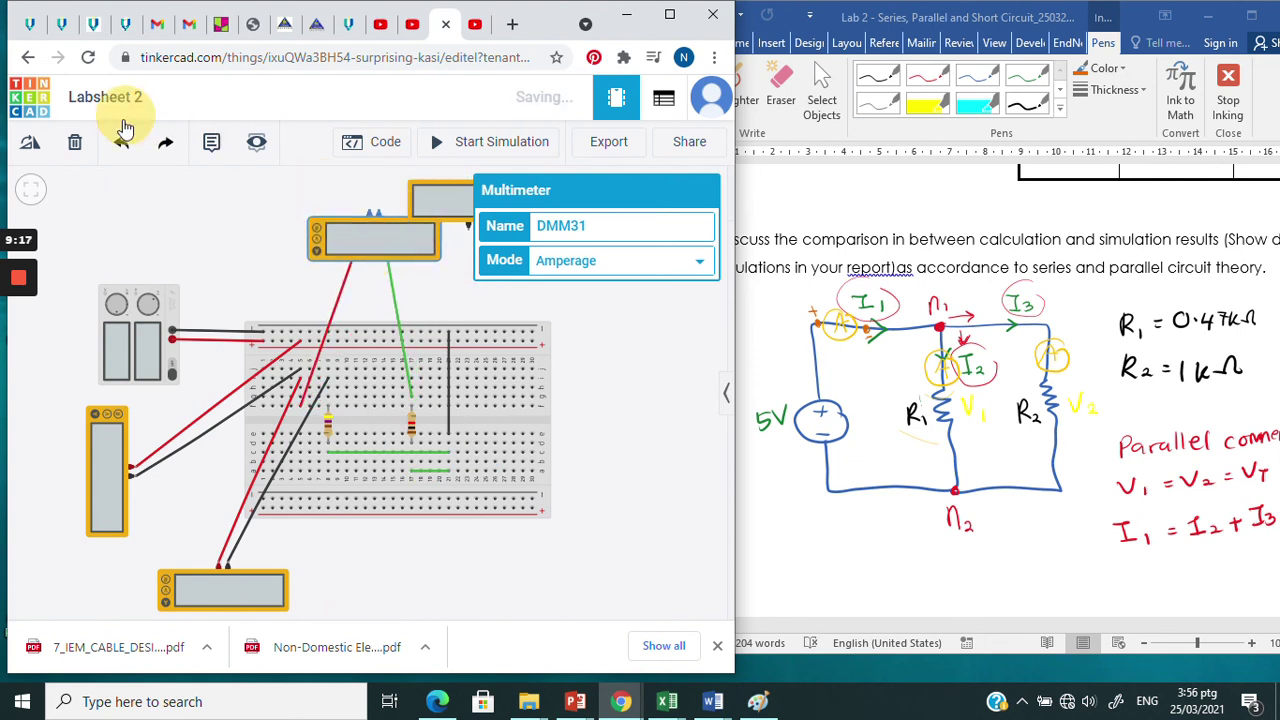
pyautogui.click(37, 146)
pyautogui.click(38, 147)
pyautogui.click(38, 147)
pyautogui.click(38, 147)
pyautogui.click(38, 147)
pyautogui.click(38, 147)
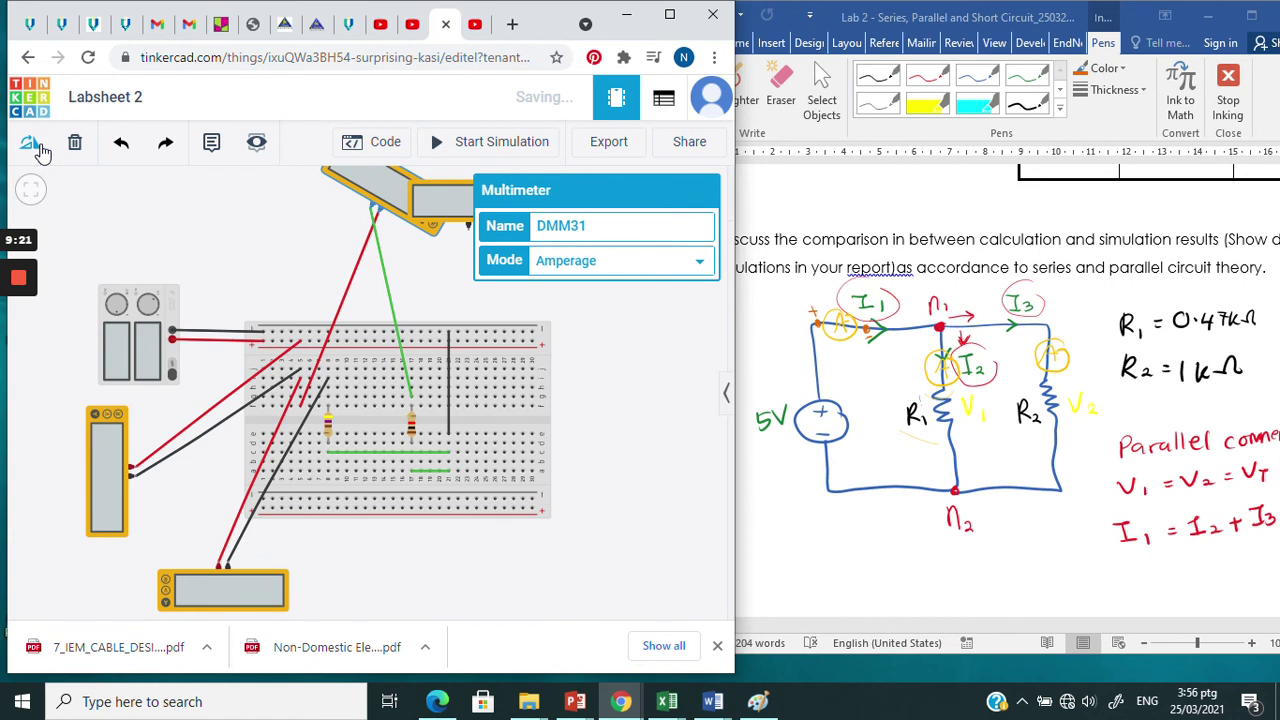
pyautogui.click(38, 147)
pyautogui.click(38, 147)
pyautogui.click(38, 147)
pyautogui.click(38, 147)
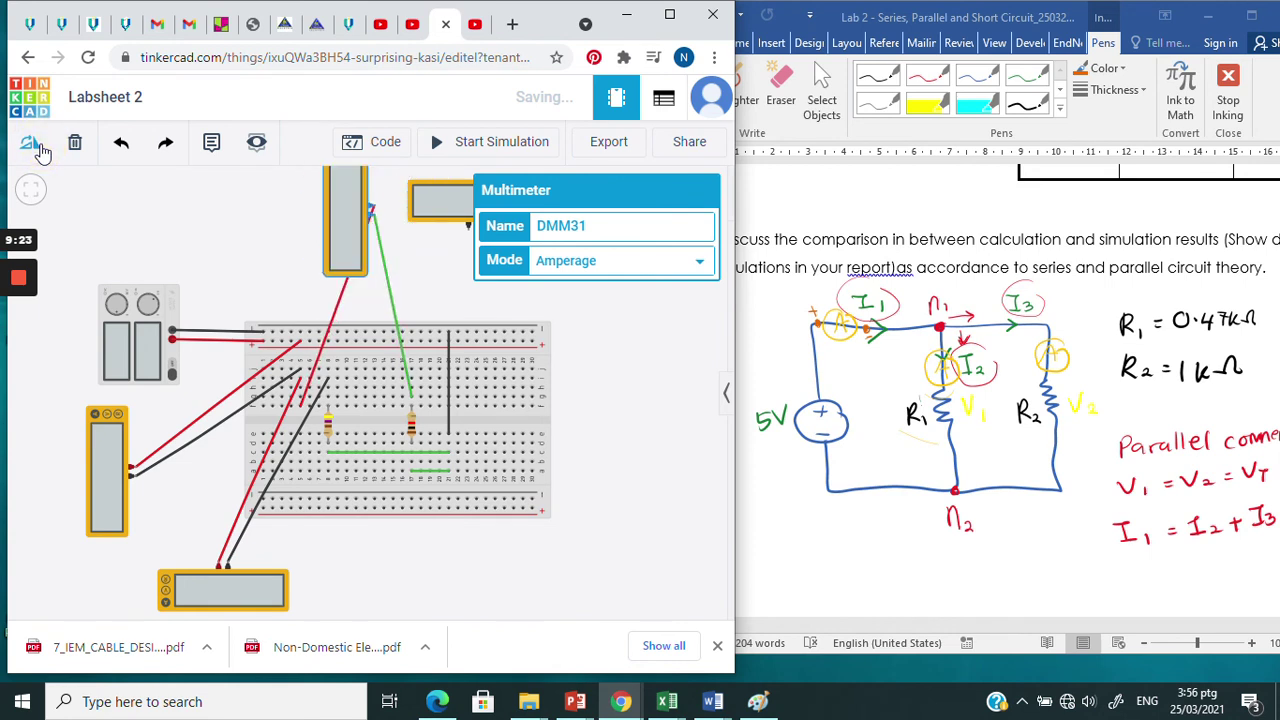
pyautogui.click(38, 147)
pyautogui.click(38, 147)
pyautogui.click(38, 147)
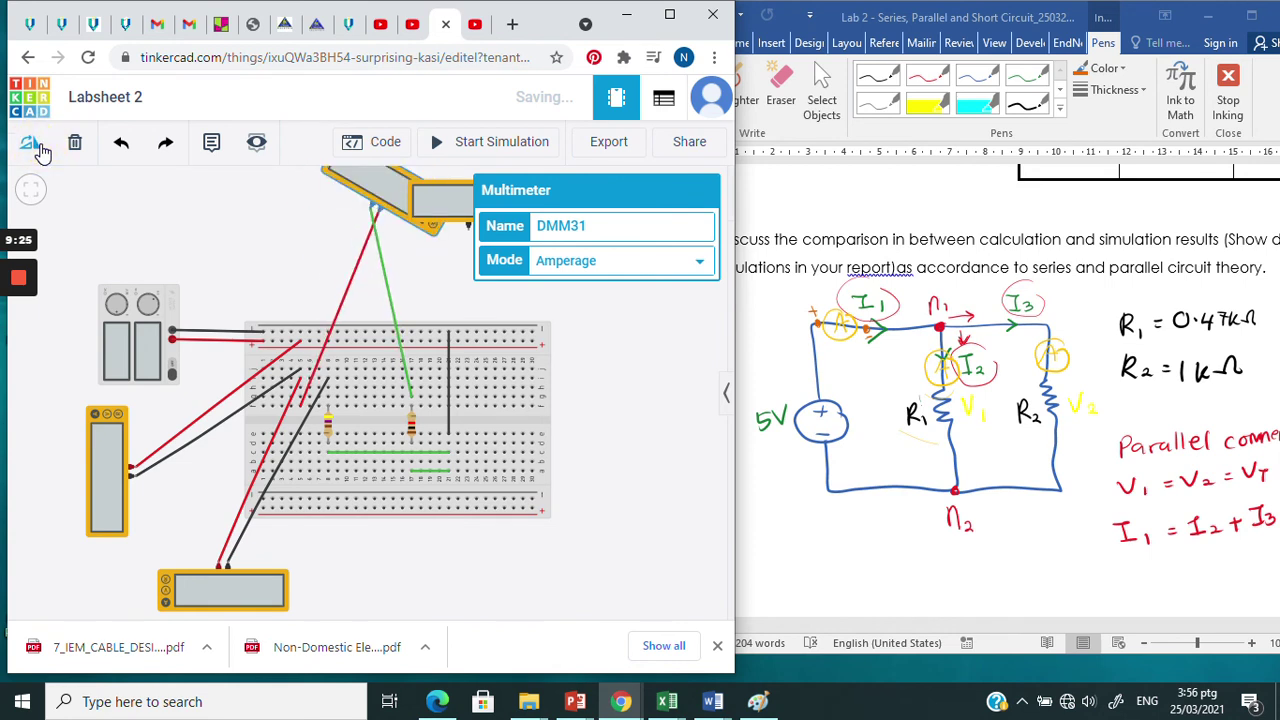
pyautogui.click(38, 147)
pyautogui.click(38, 147)
pyautogui.click(38, 147)
pyautogui.click(38, 147)
pyautogui.click(38, 147)
pyautogui.click(38, 147)
pyautogui.click(38, 147)
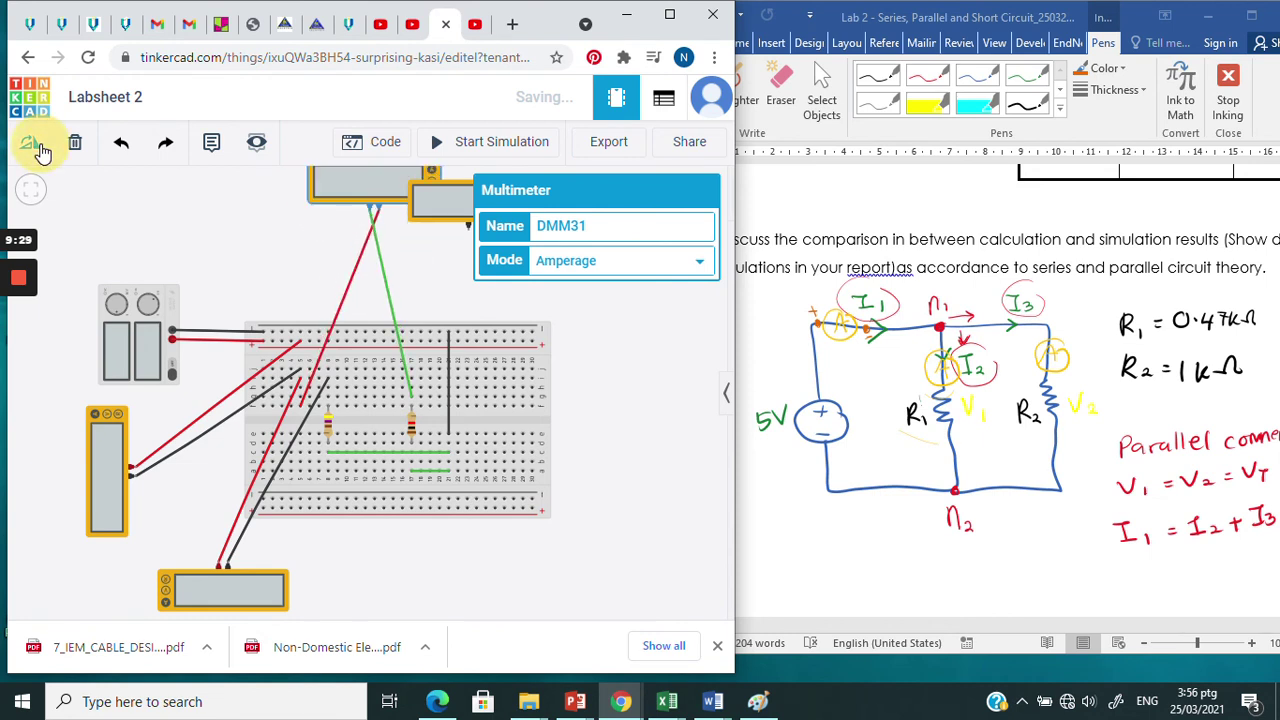
pyautogui.moveTo(355, 192); pyautogui.dragTo(346, 263)
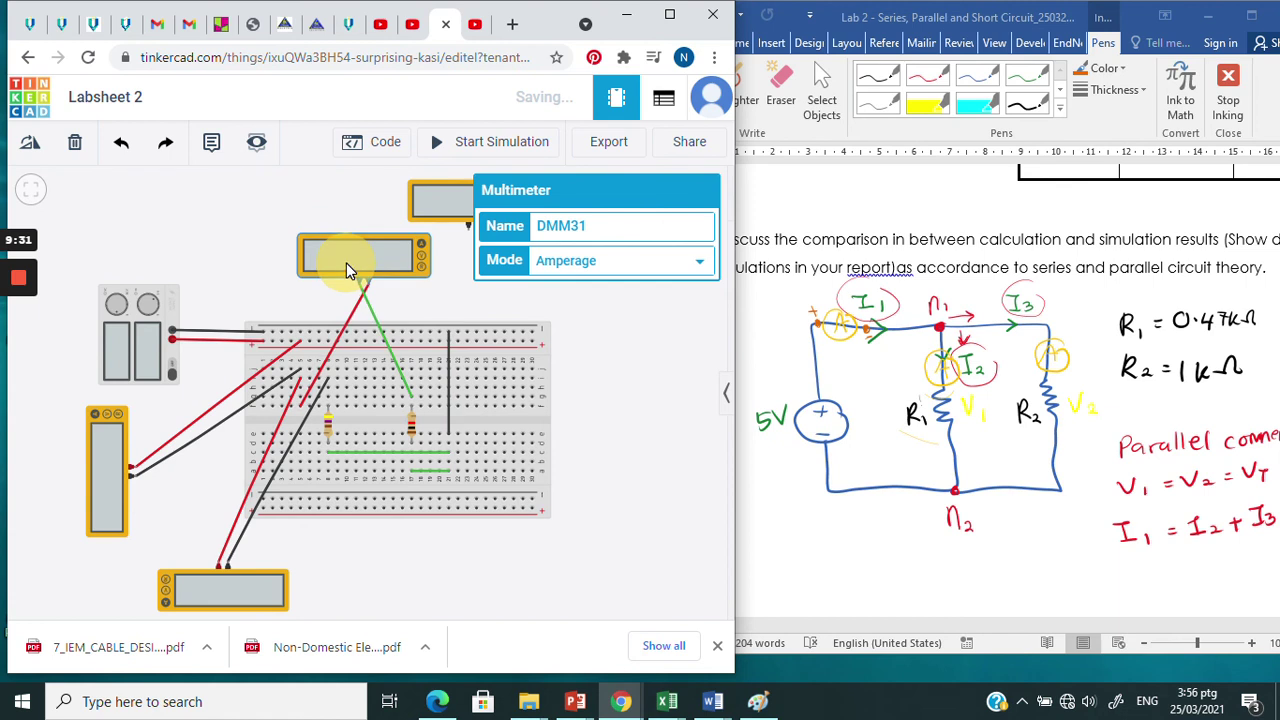
pyautogui.click(615, 365)
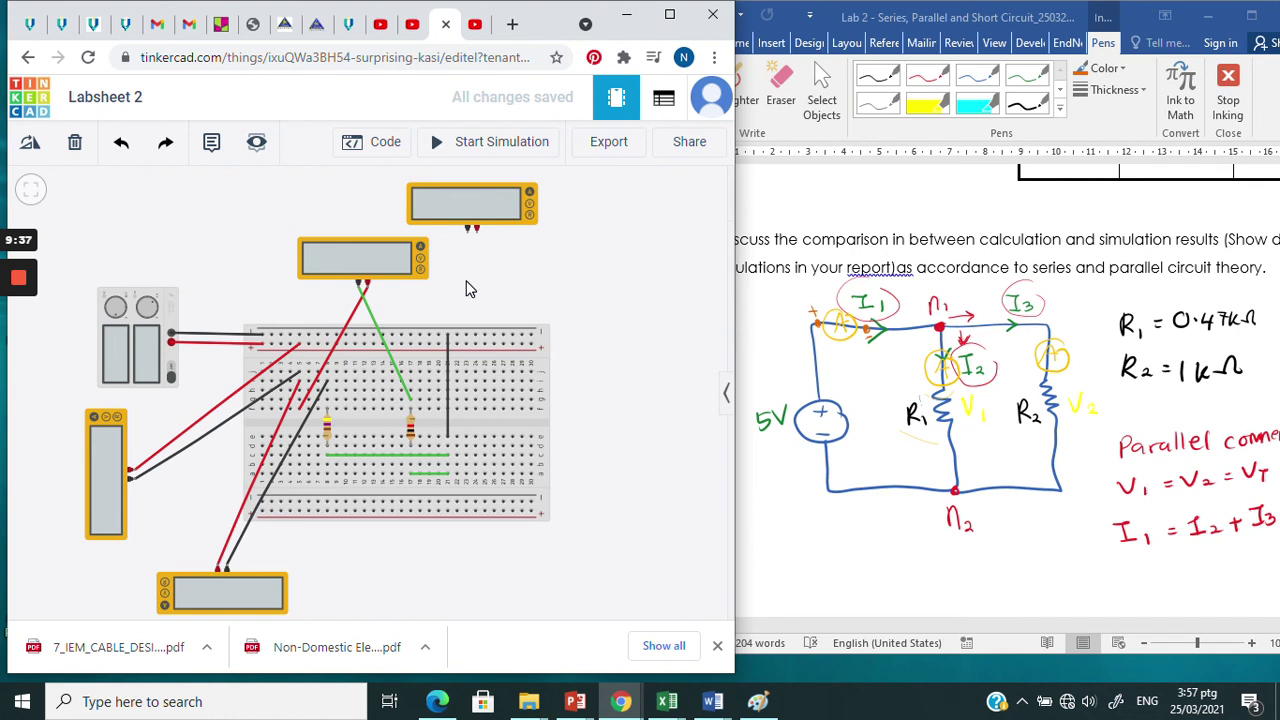
# - Delete the unused spare multimeter at the top right and start the simulation
pyautogui.click(489, 214)
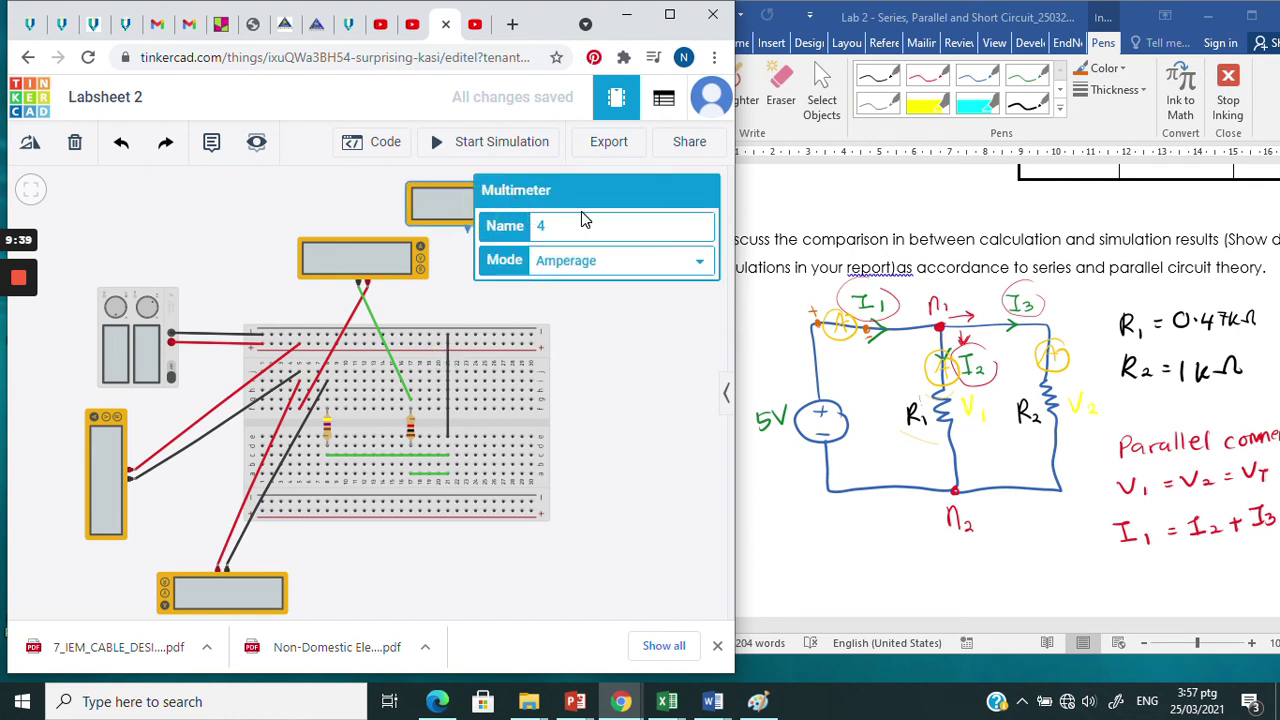
pyautogui.press('Delete')
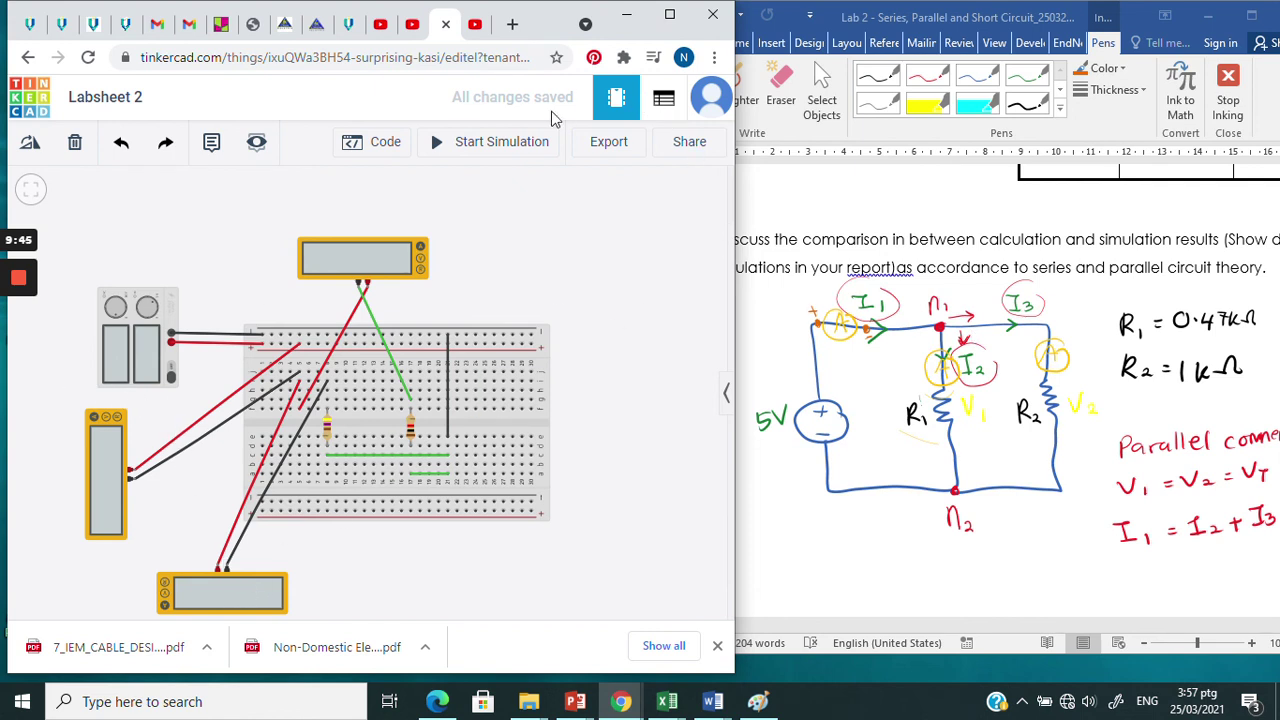
pyautogui.click(522, 147)
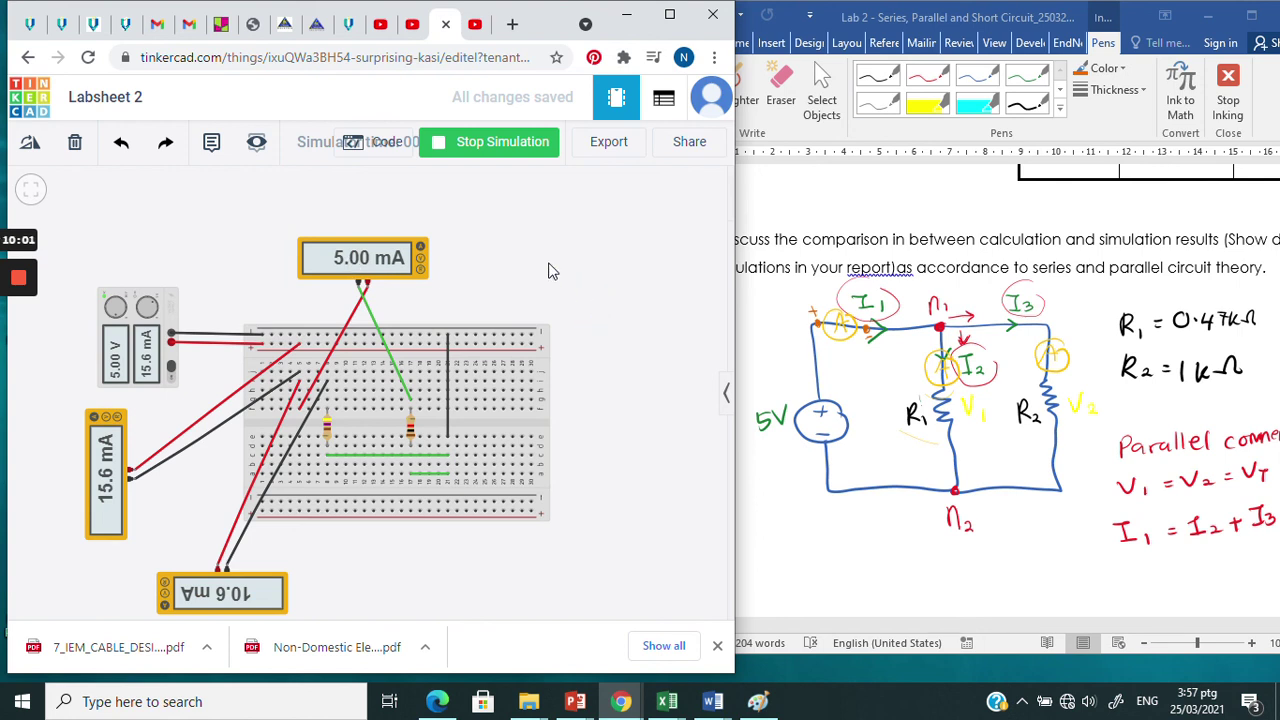
# - Rerun the simulation to read 15.6 mA total and 10.6 mA and 5.00 mA branch currents
pyautogui.moveTo(14, 350)
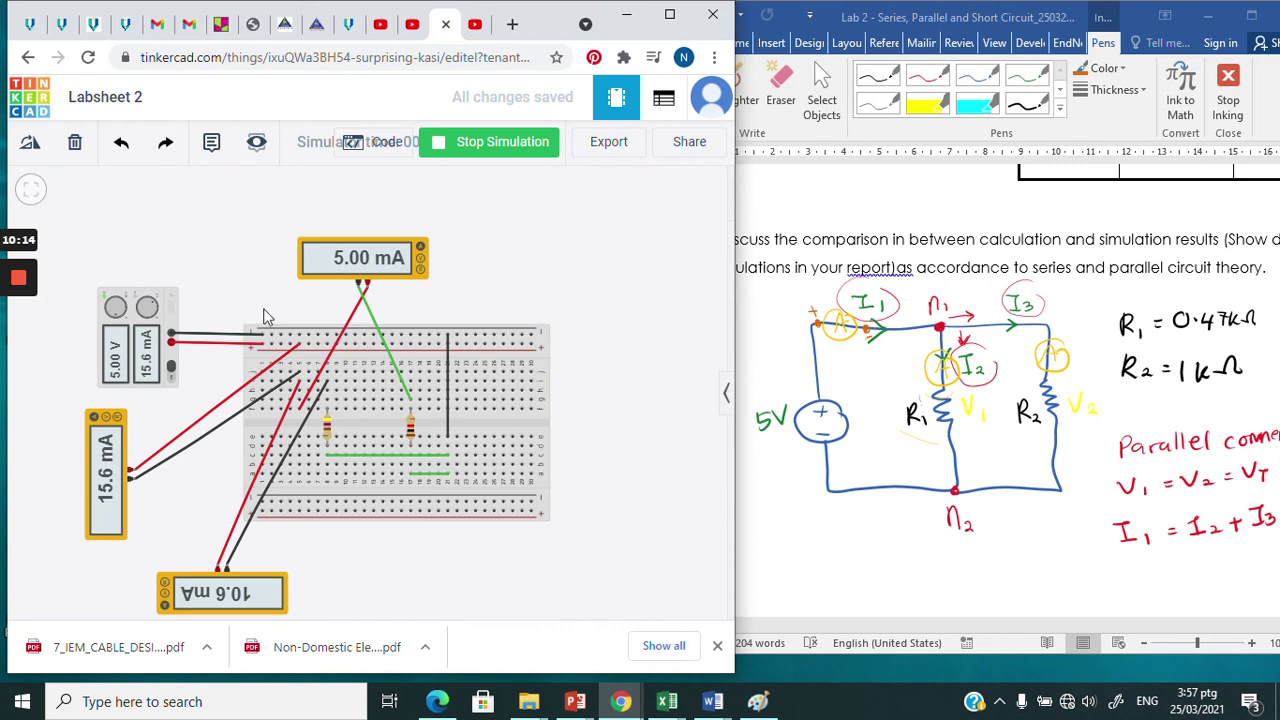
pyautogui.click(506, 148)
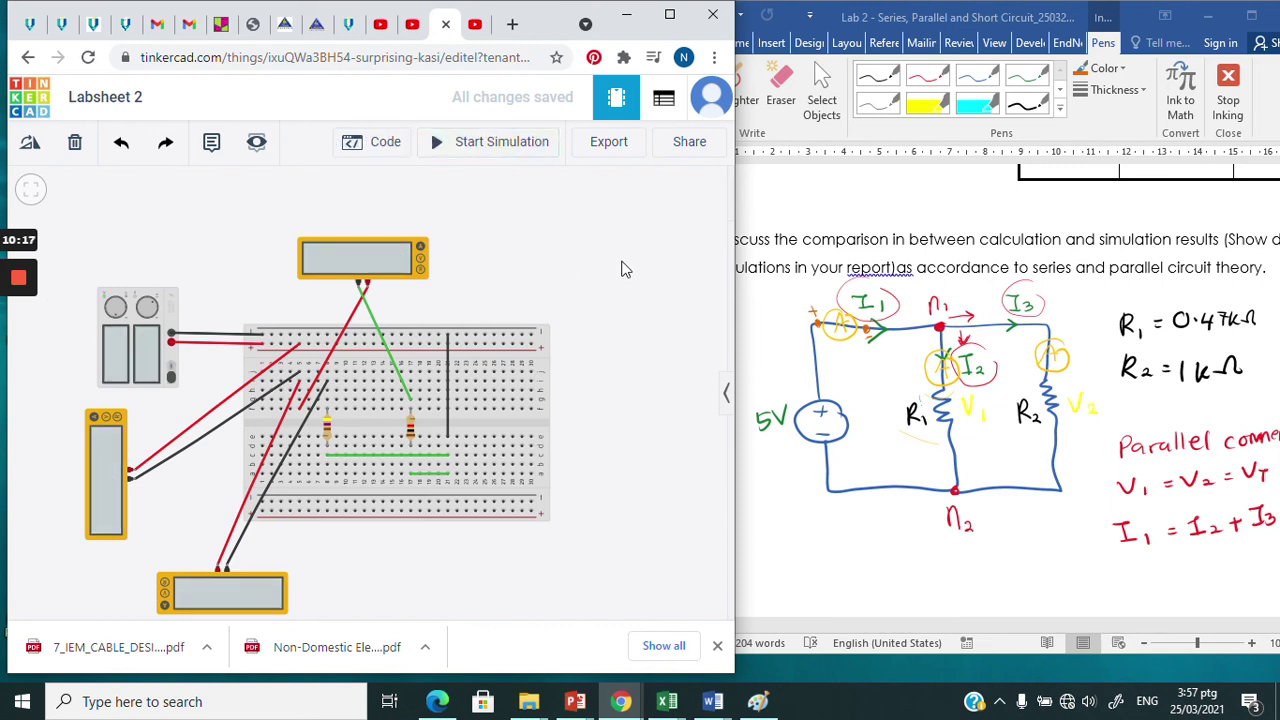
pyautogui.click(509, 151)
pyautogui.moveTo(24, 352)
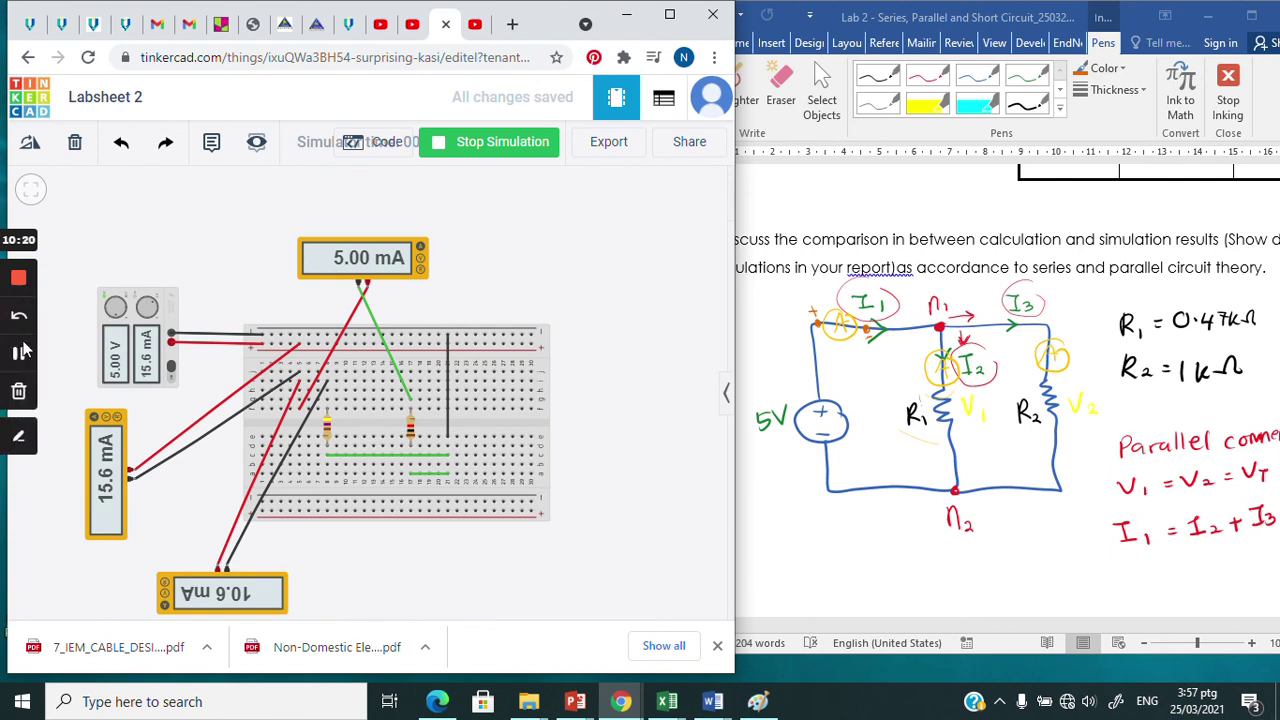